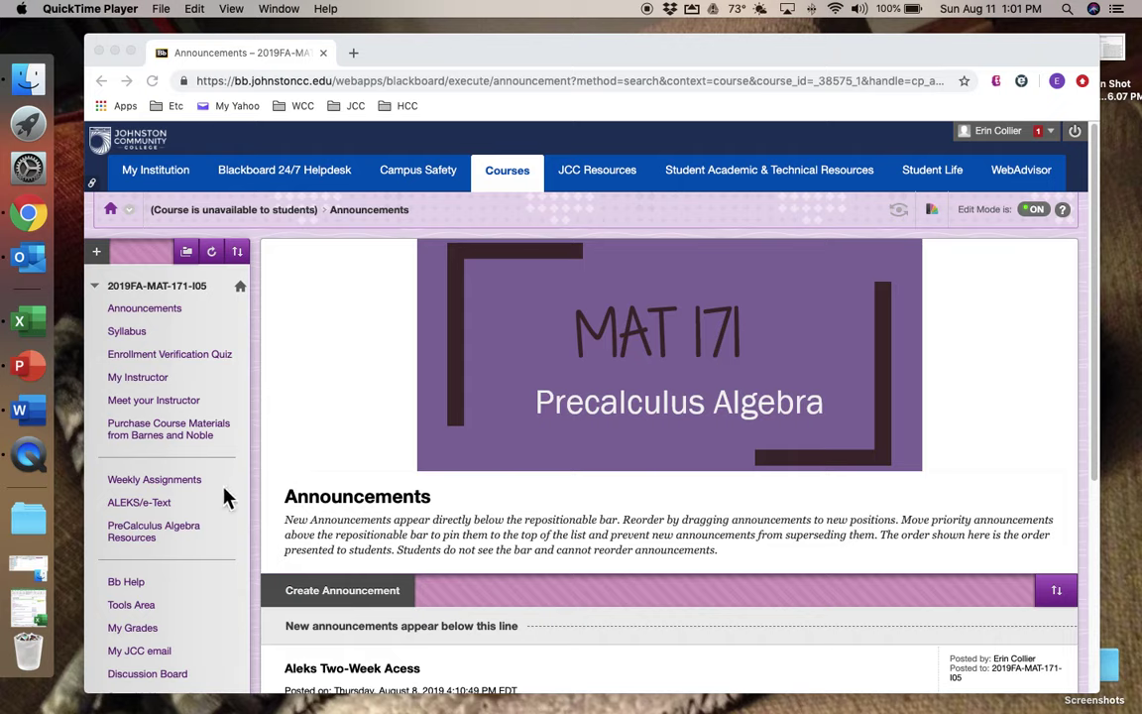
- Bring Chrome with the MAT 171 Blackboard course page to the front
left_click(145, 508)
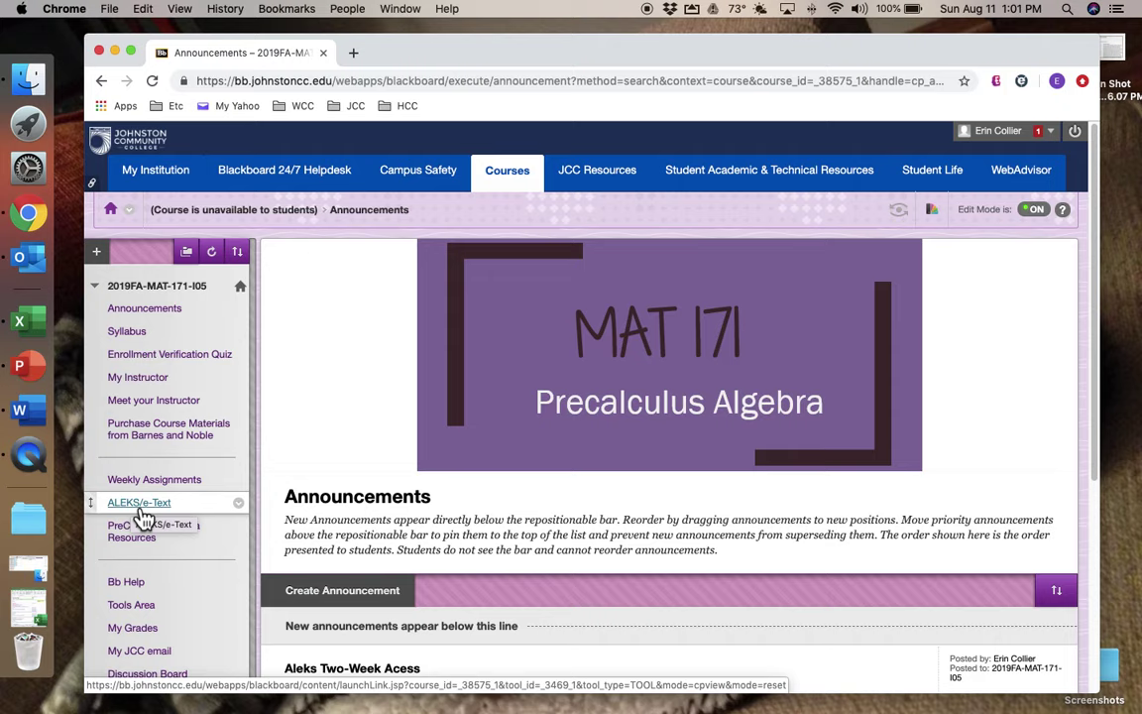
- Launch ALEKS for the Precalculus course from its ALEKS/e-Text resource
left_click(140, 504)
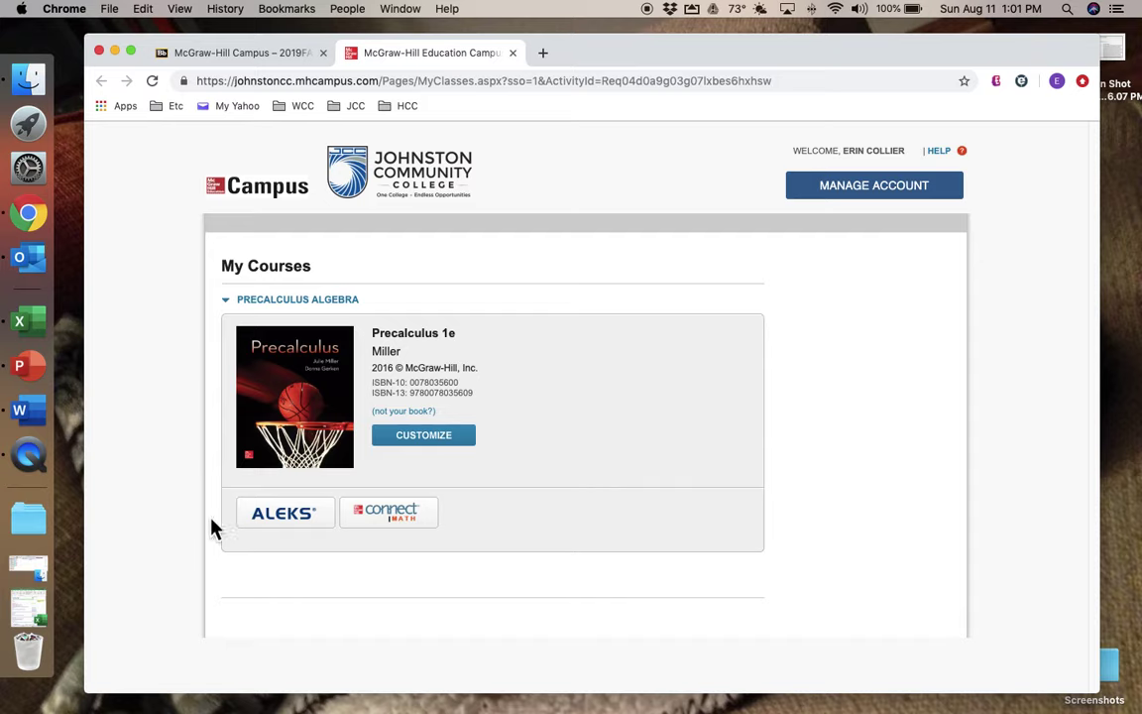
mouse_move(289, 527)
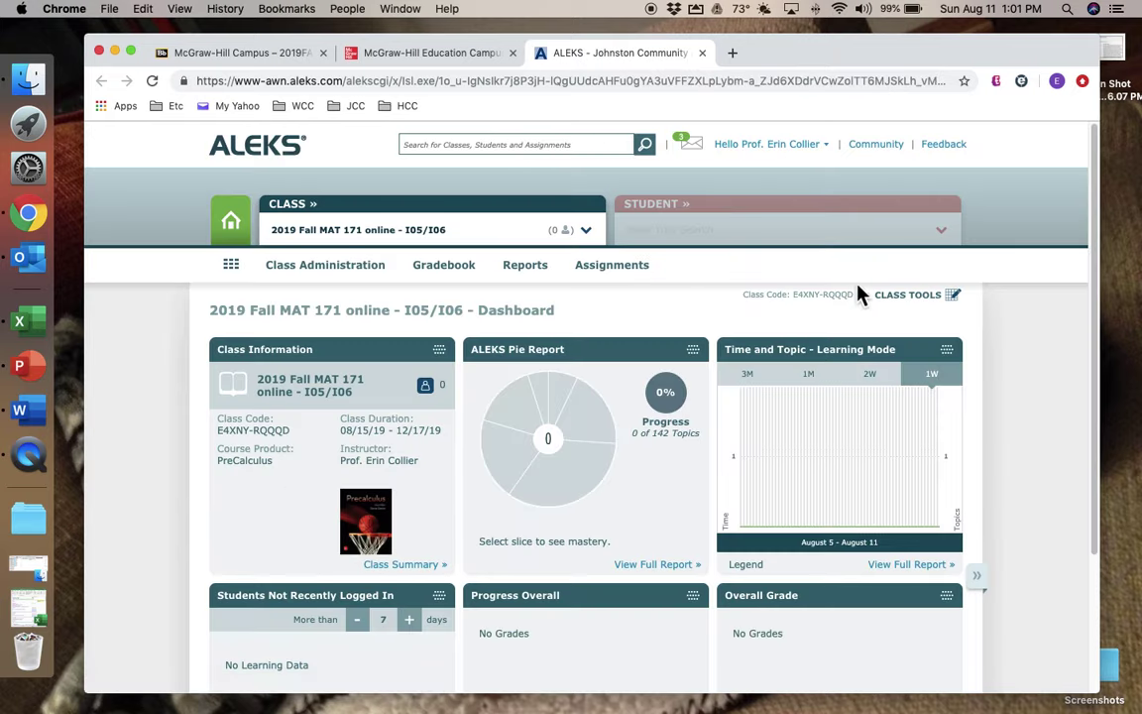
- Switch the 2019 Fall MAT 171 class to Student View from Class Tools
left_click(910, 302)
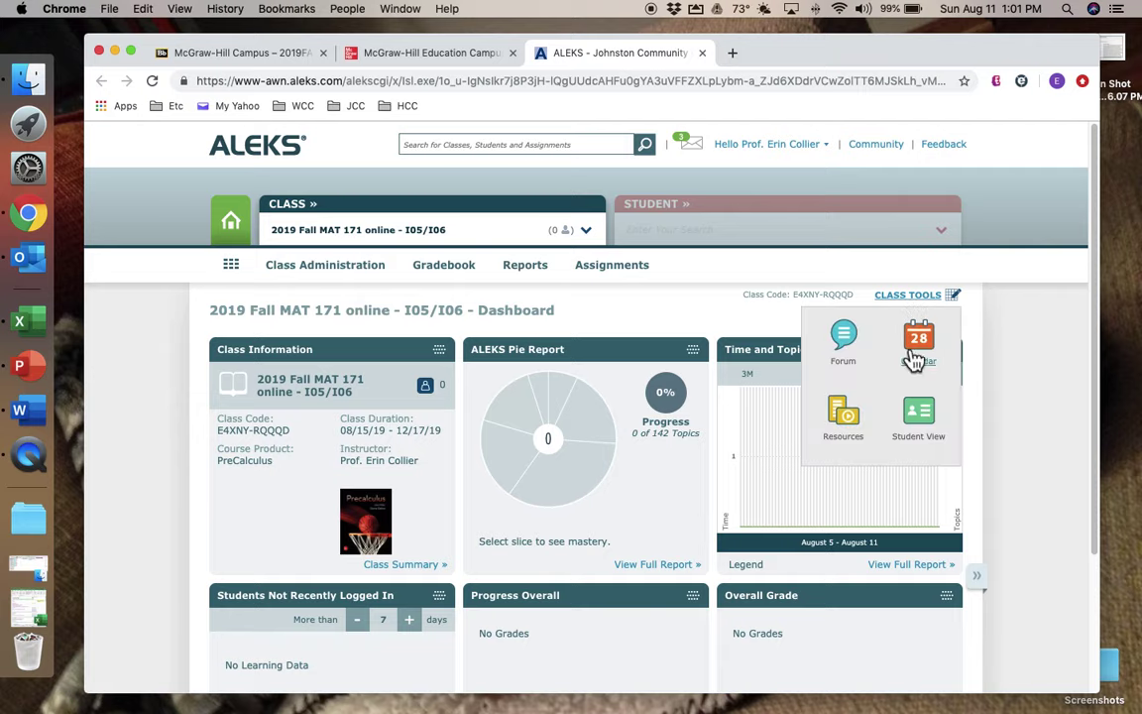
left_click(924, 436)
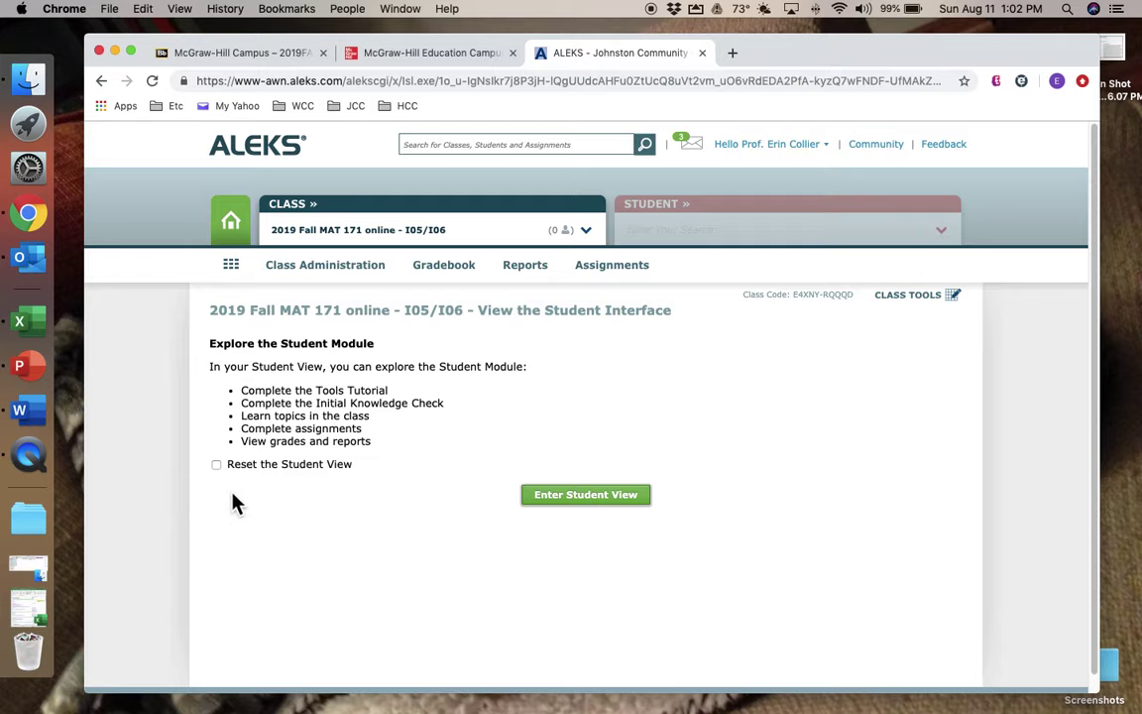
- Reset and enter the student view, then go through the three intro slides
left_click(217, 465)
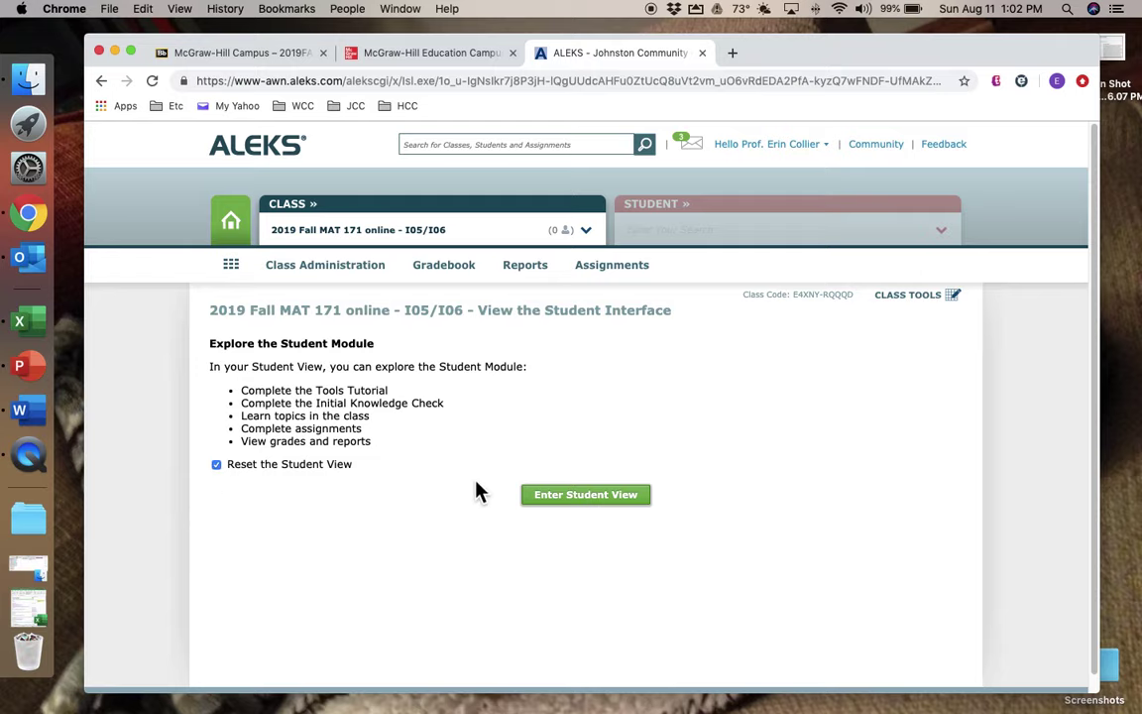
left_click(625, 499)
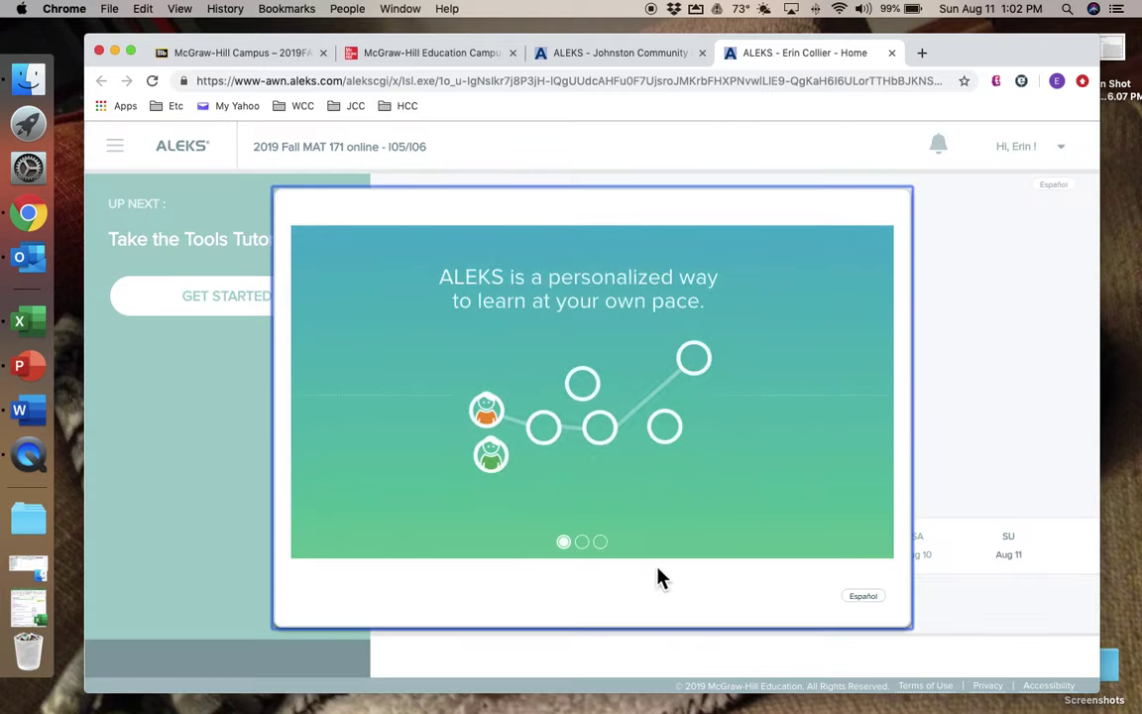
left_click(622, 599)
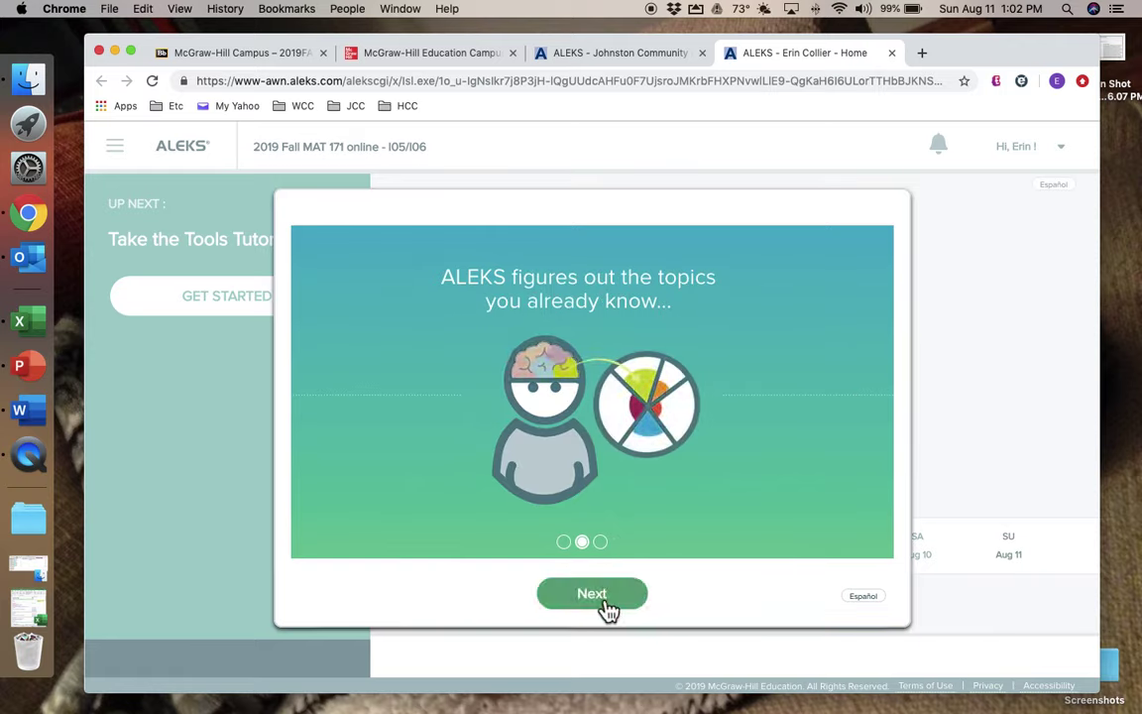
left_click(605, 607)
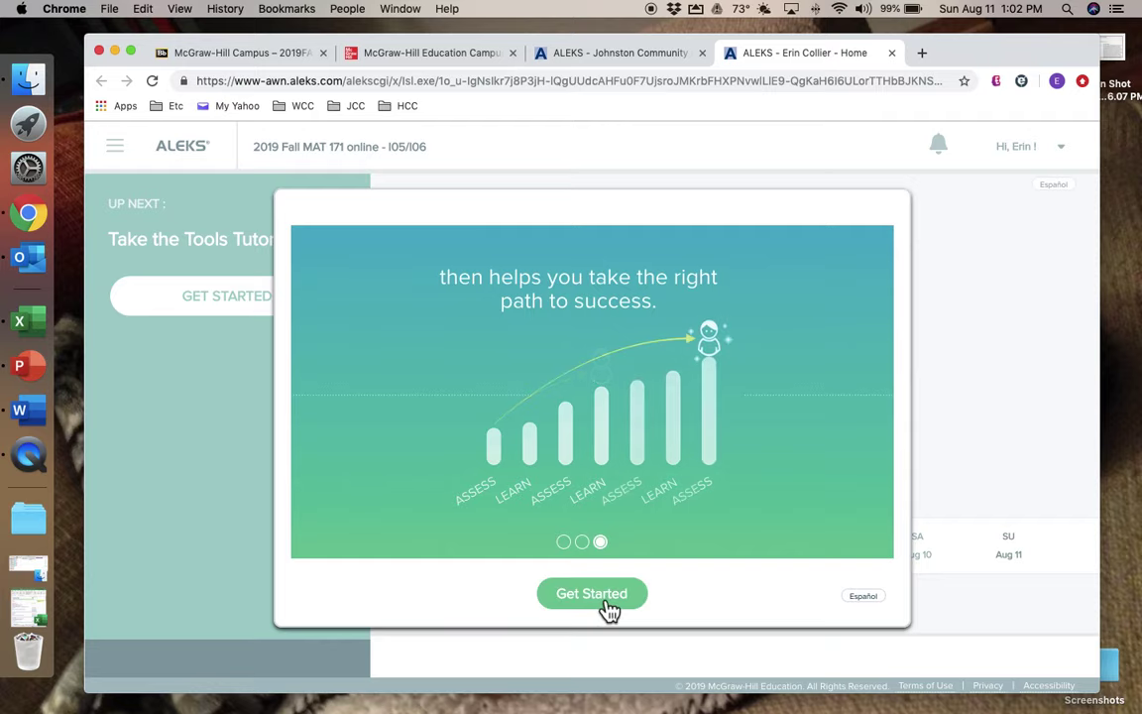
left_click(601, 603)
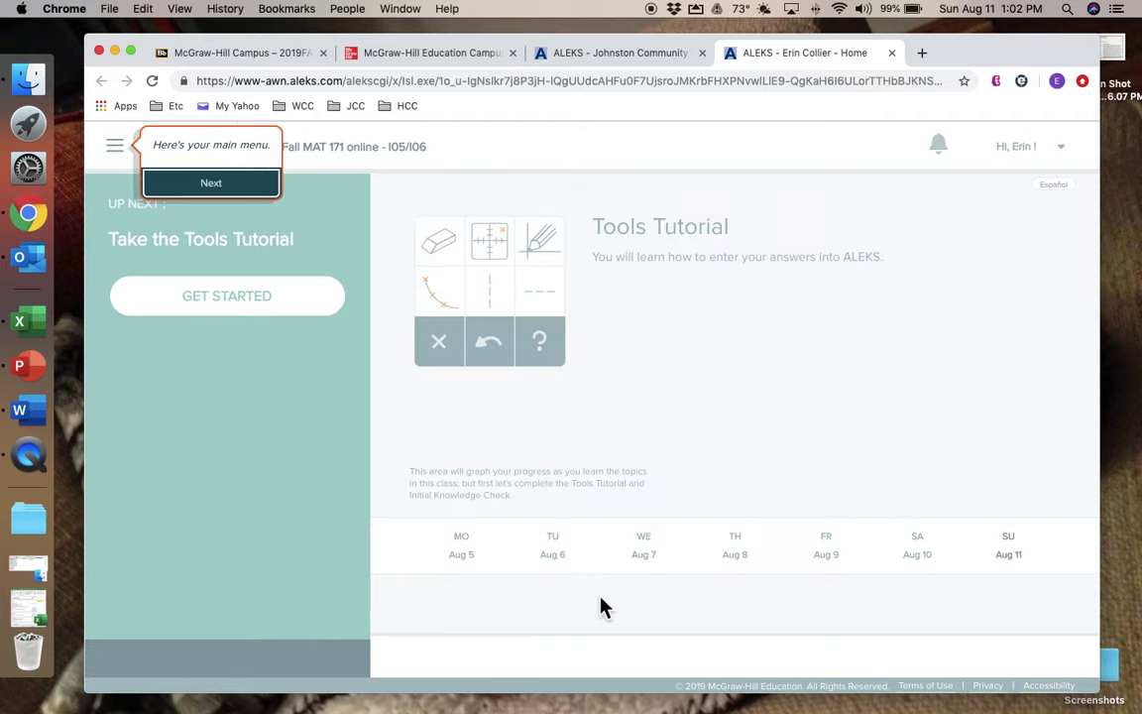
- Finish the guided tour past the main menu and notifications tips, then begin the Tools Tutorial
left_click(218, 187)
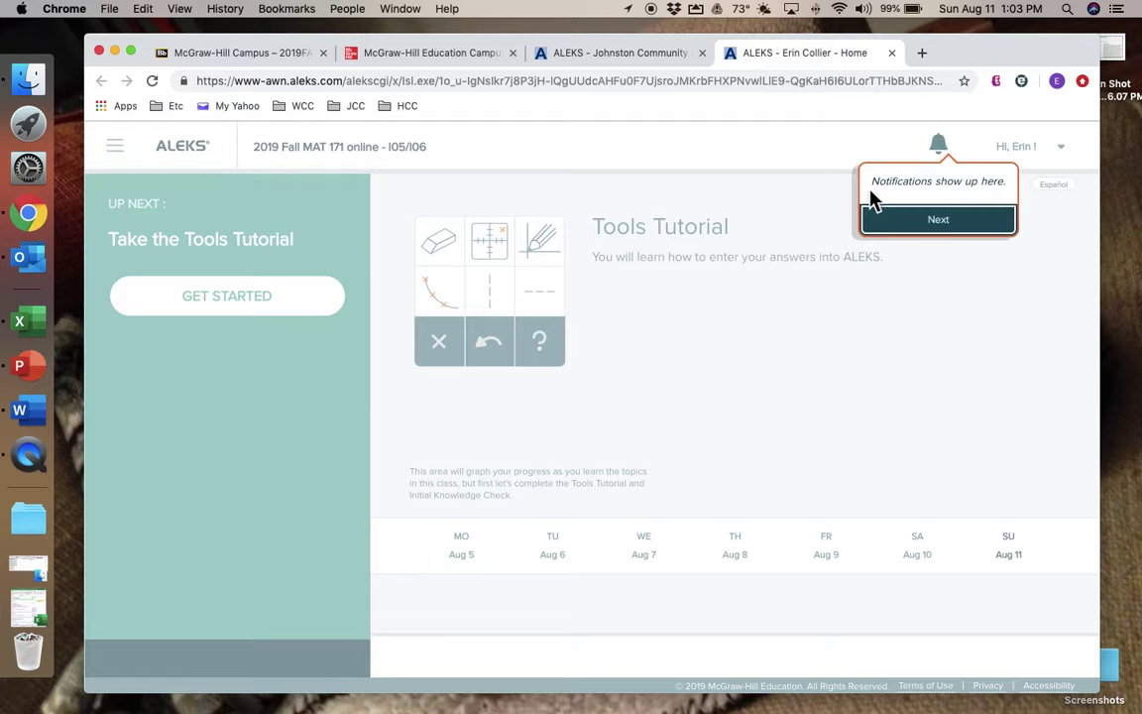
left_click(892, 218)
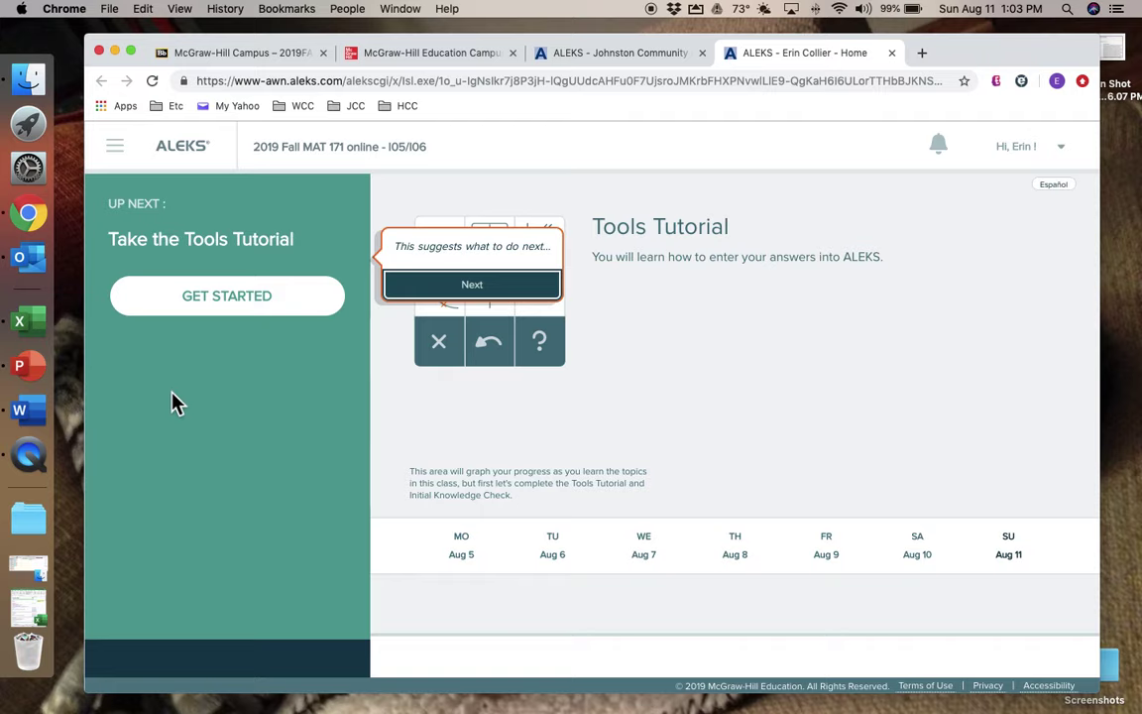
left_click(224, 307)
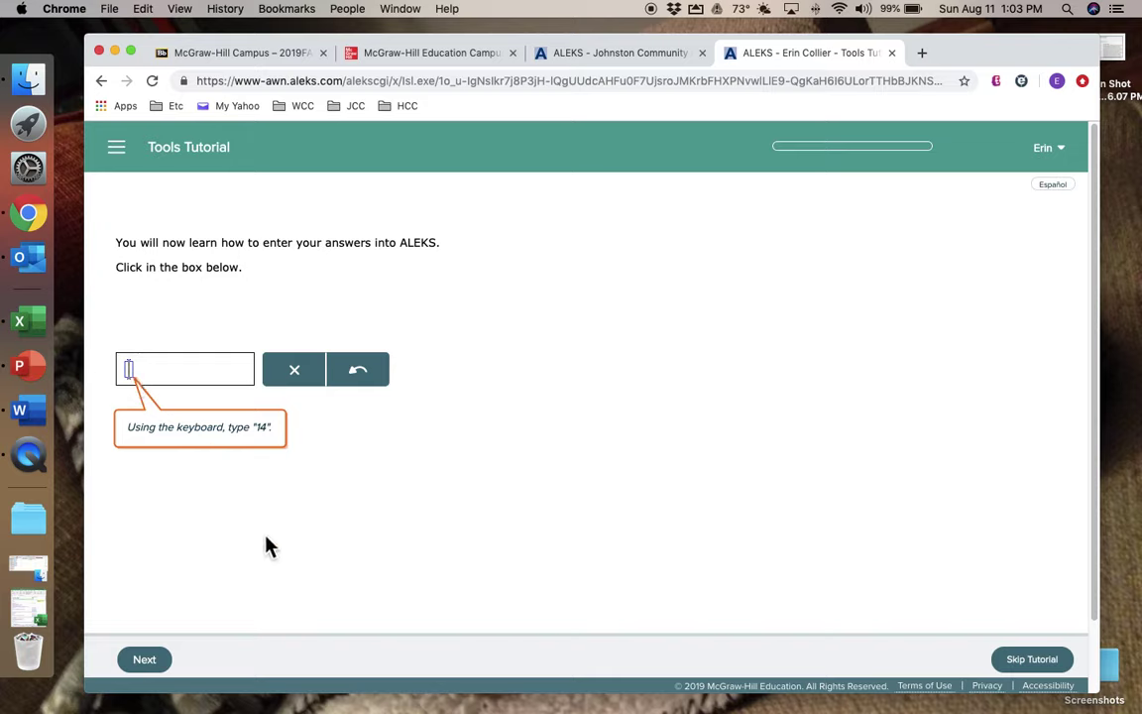
- Enter 14, clear and restore it, then skip the fraction exercise and remaining tutorial
type("14")
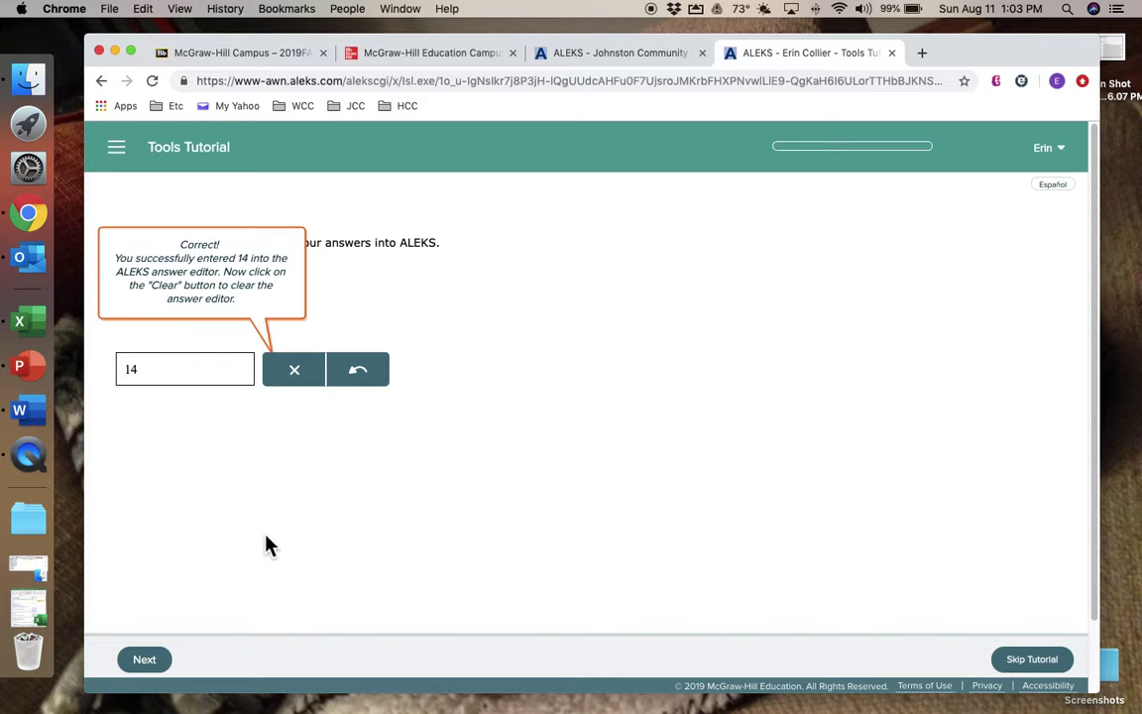
left_click(294, 370)
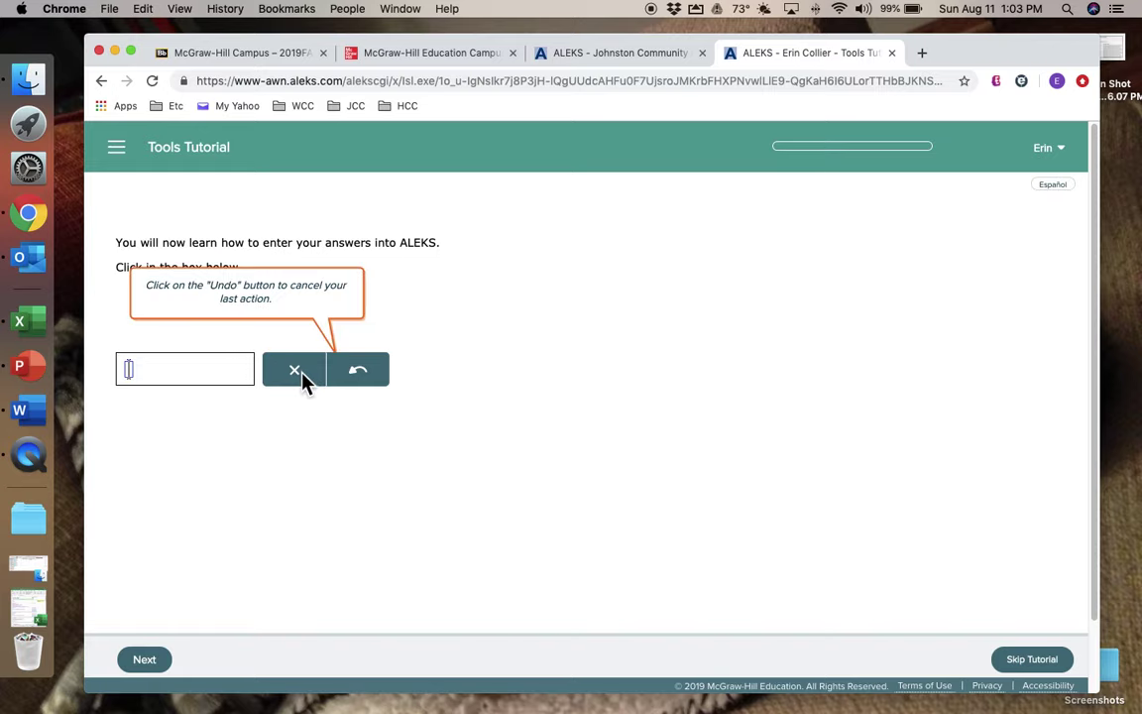
left_click(363, 377)
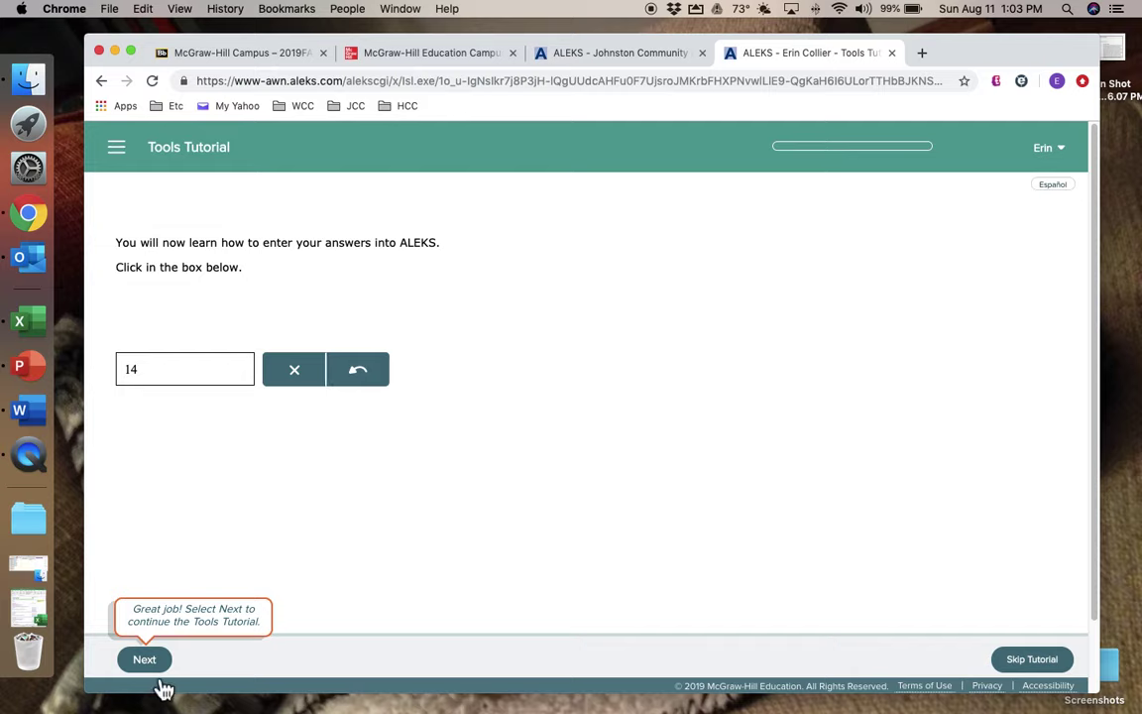
left_click(158, 665)
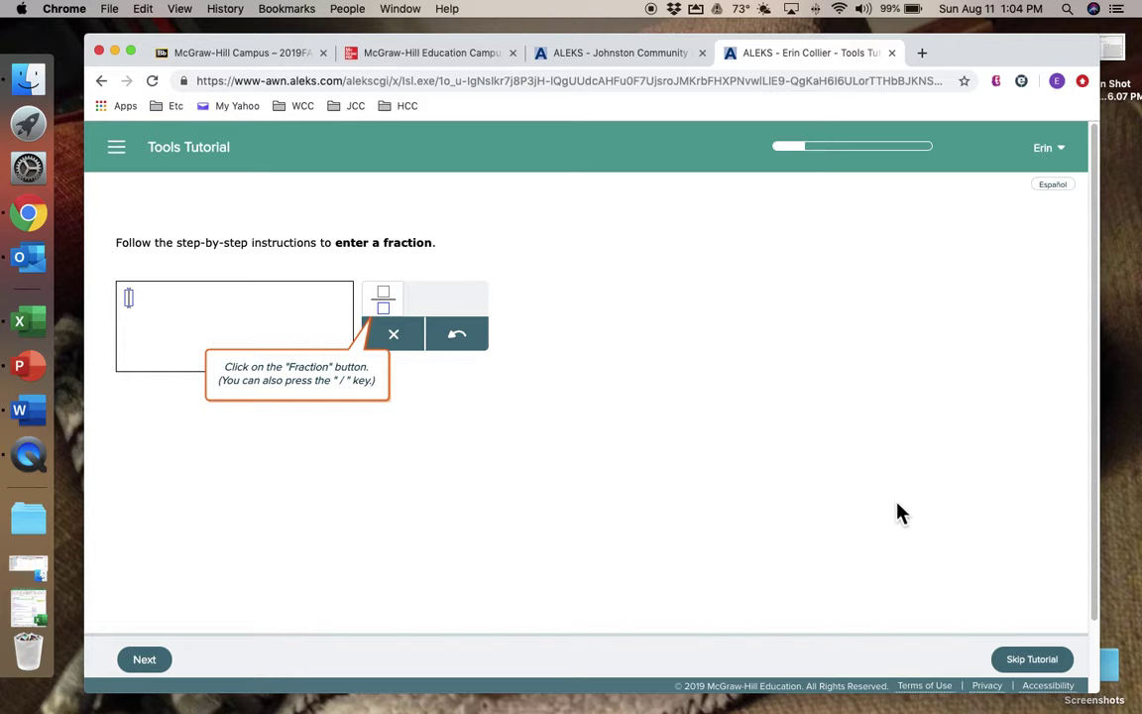
left_click(1032, 659)
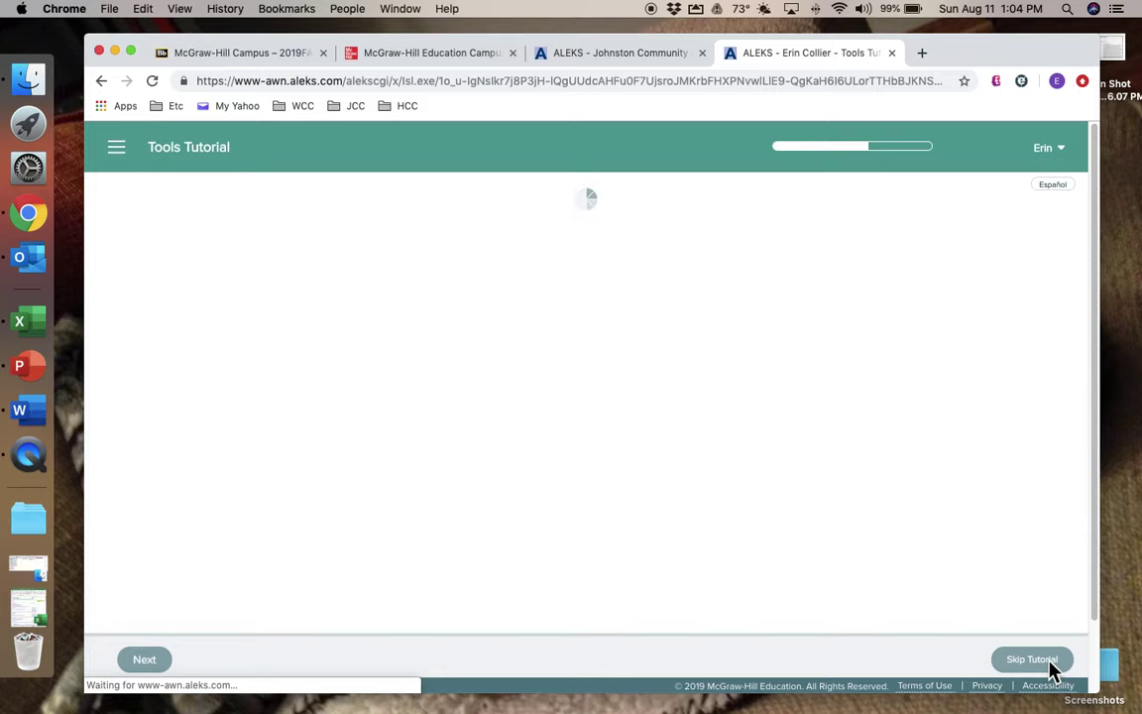
left_click(1032, 659)
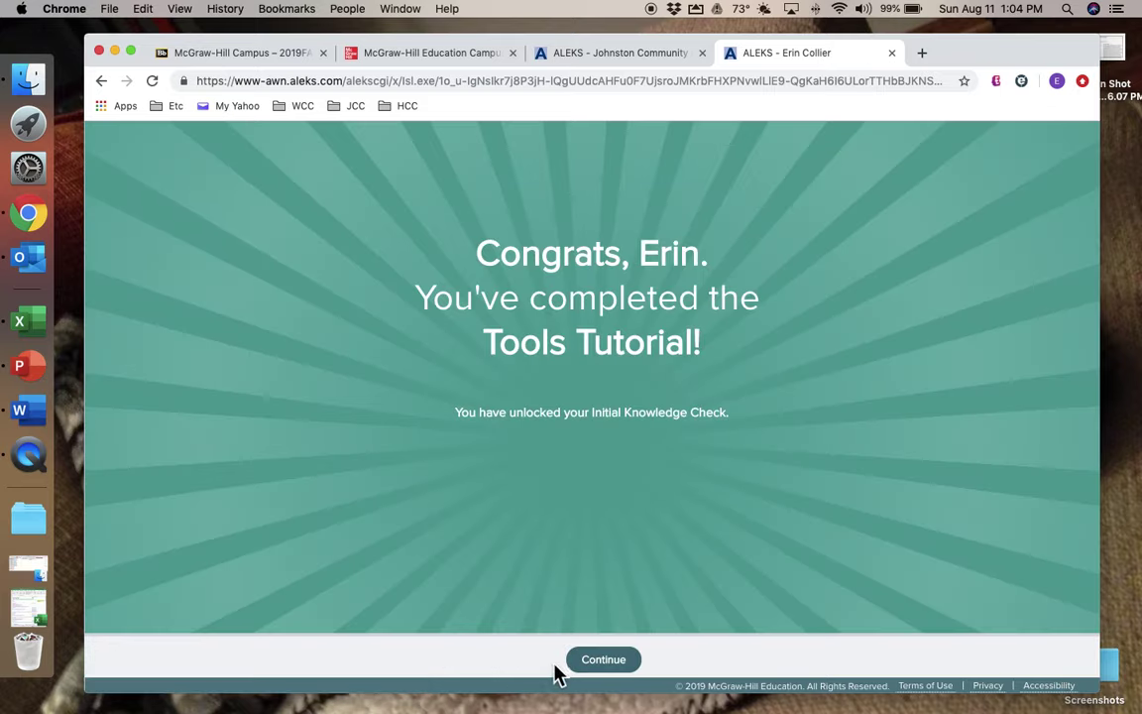
- Continue from the congratulations page back to the student Home
left_click(599, 671)
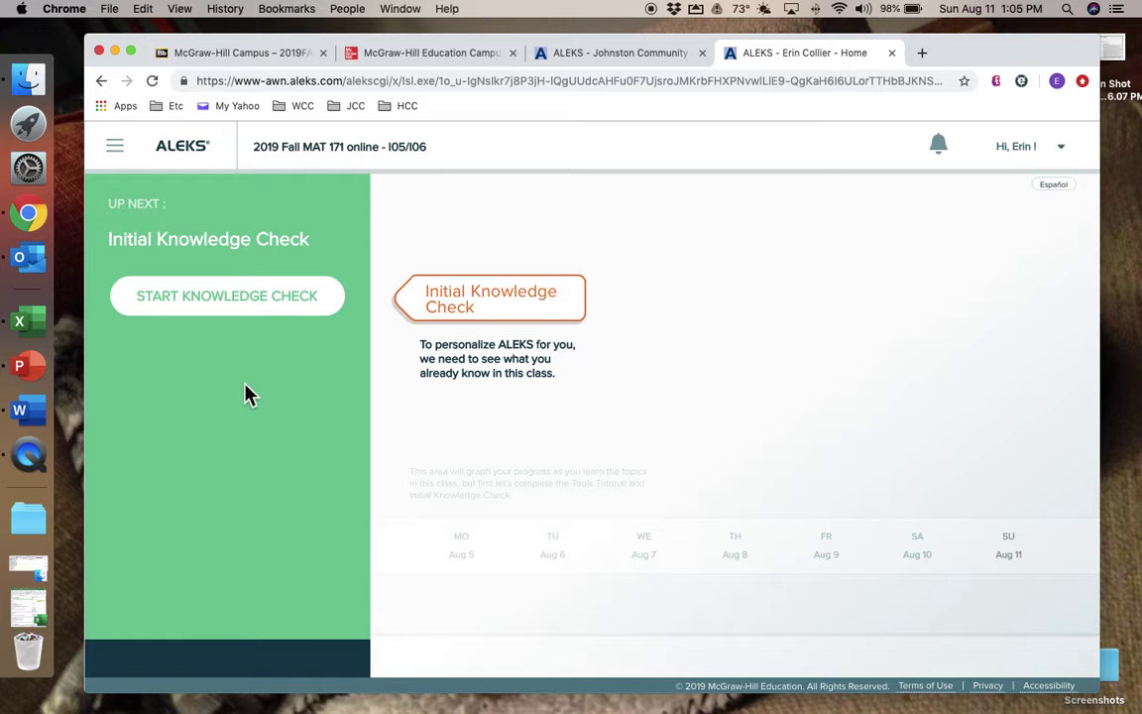
- Start the Initial Knowledge Check, pass its three intro slides and example, and begin Question 1
left_click(236, 304)
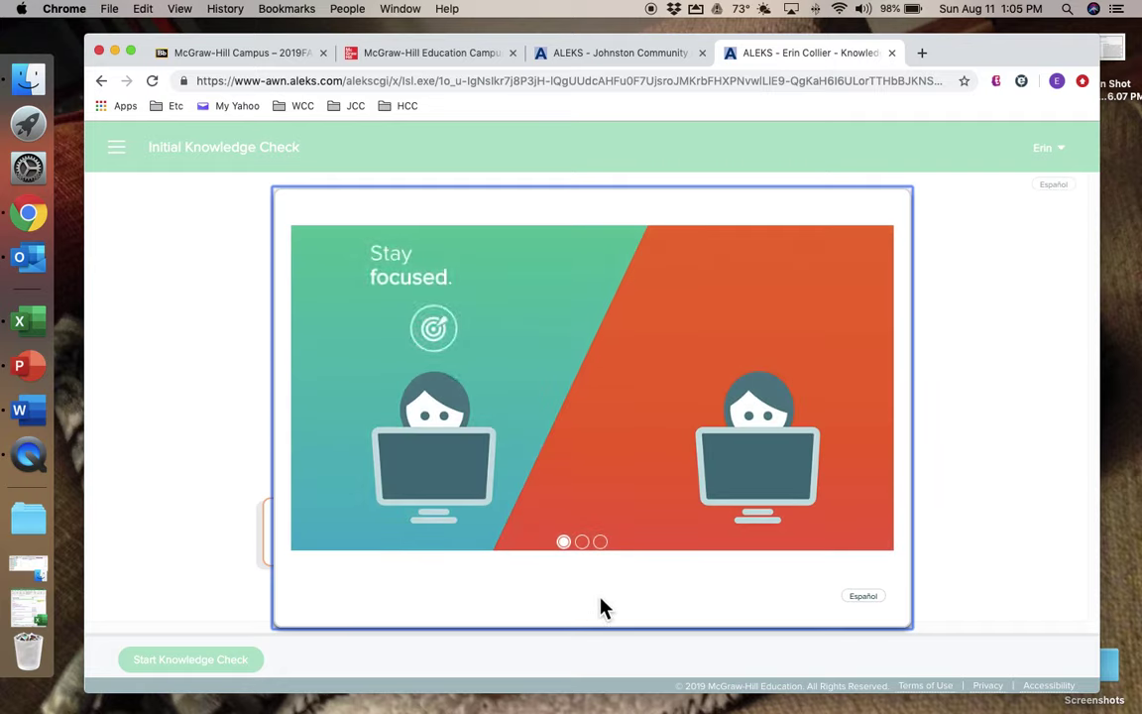
left_click(602, 607)
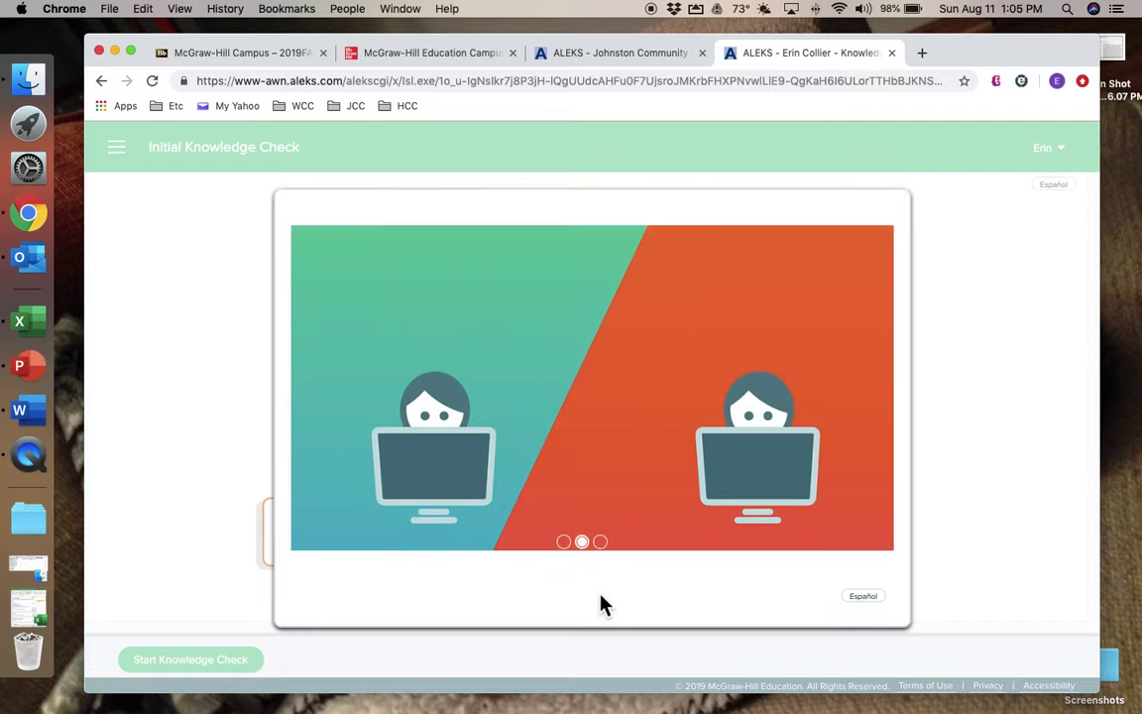
left_click(597, 602)
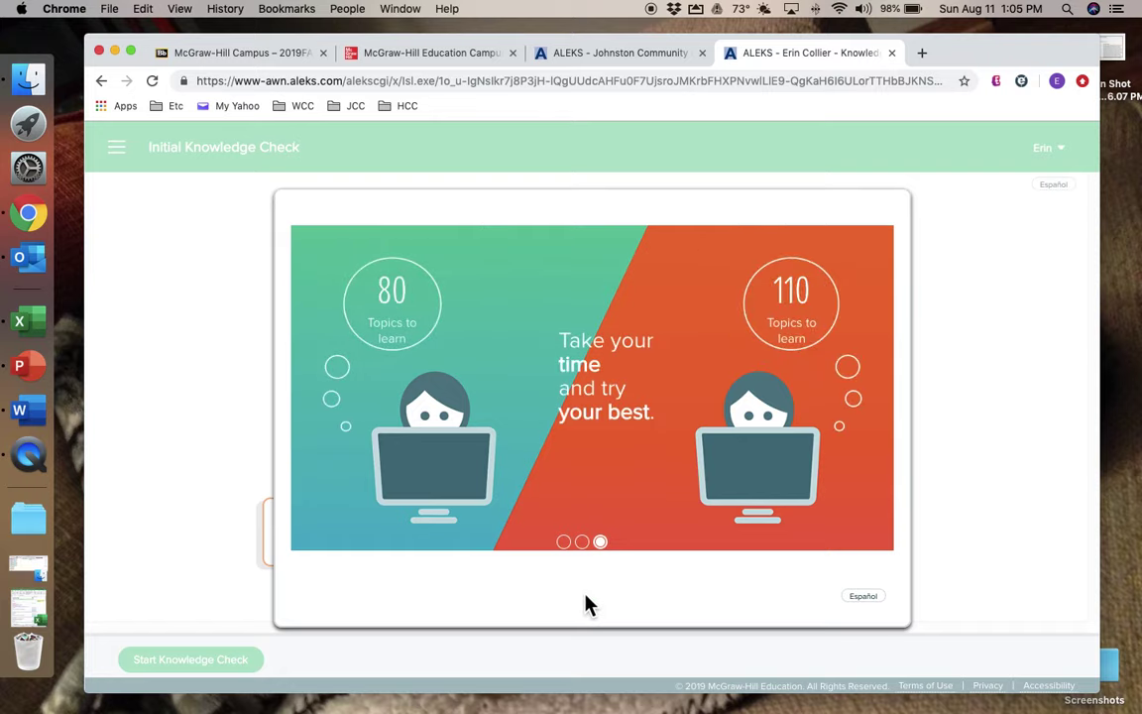
left_click(595, 600)
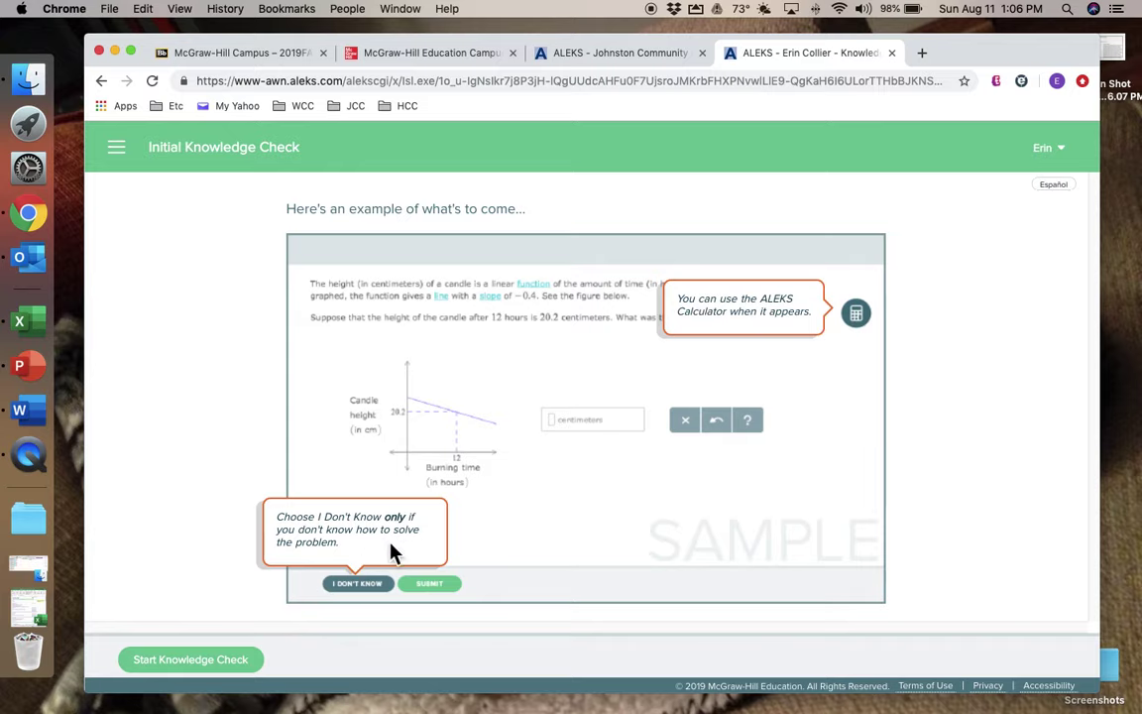
left_click(228, 667)
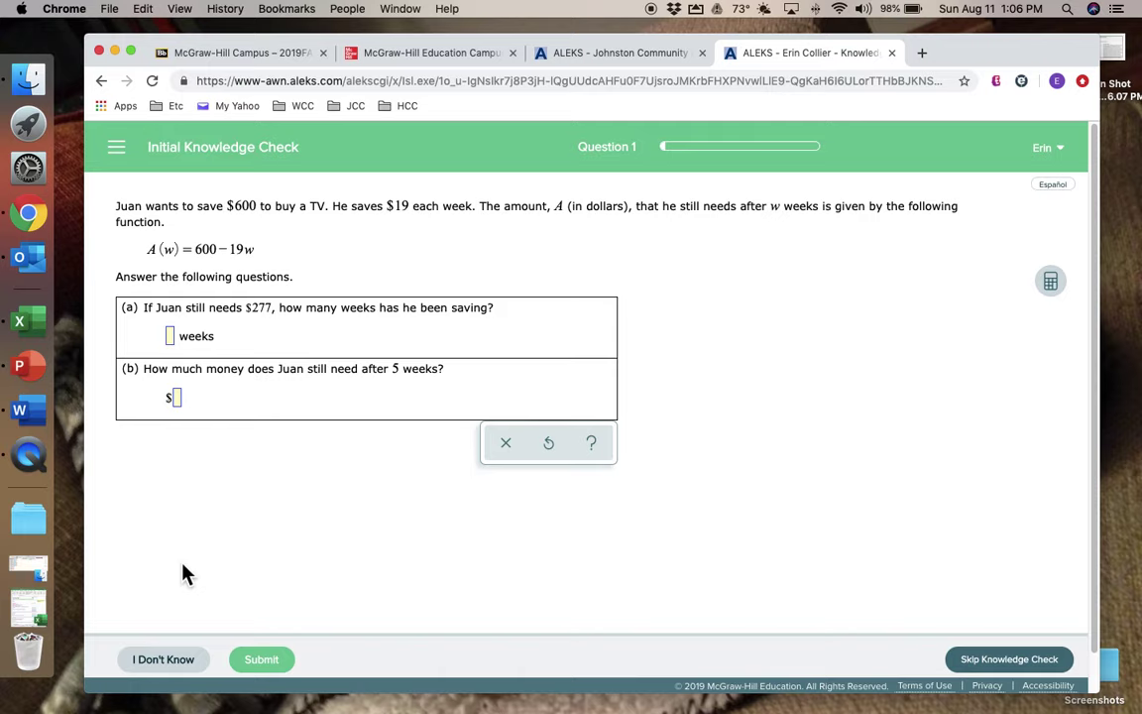
- Try the calculator, then attempt Question 1 with empty answers and dismiss both warnings
left_click(1052, 283)
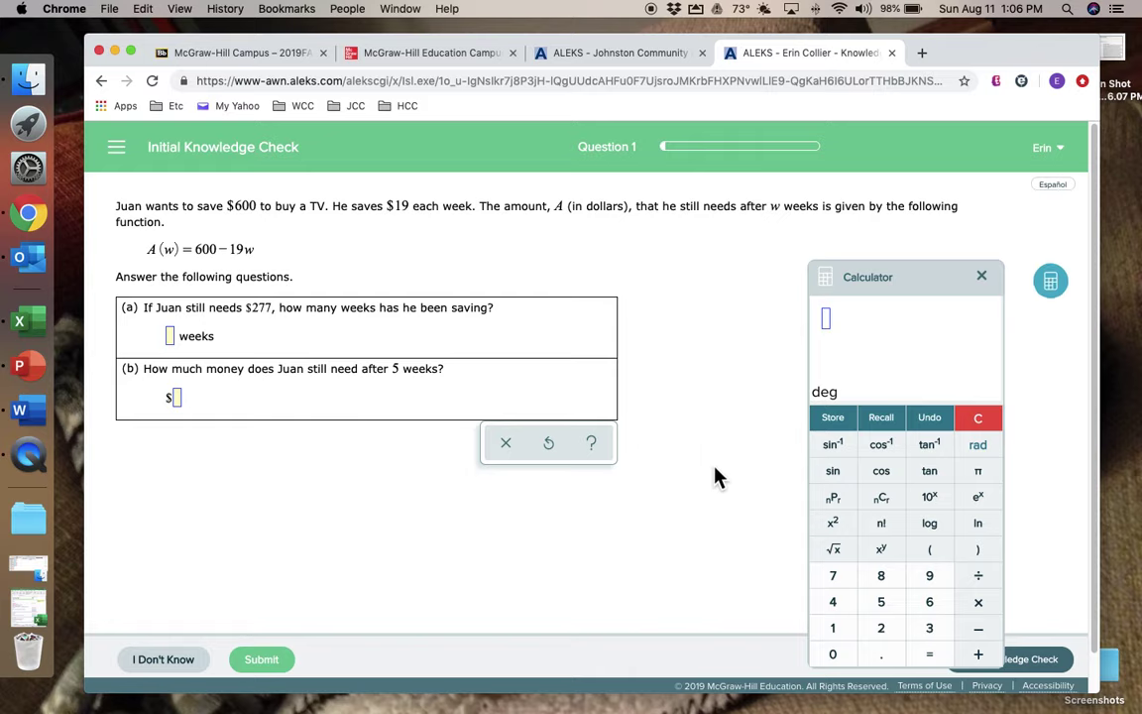
left_click(1054, 293)
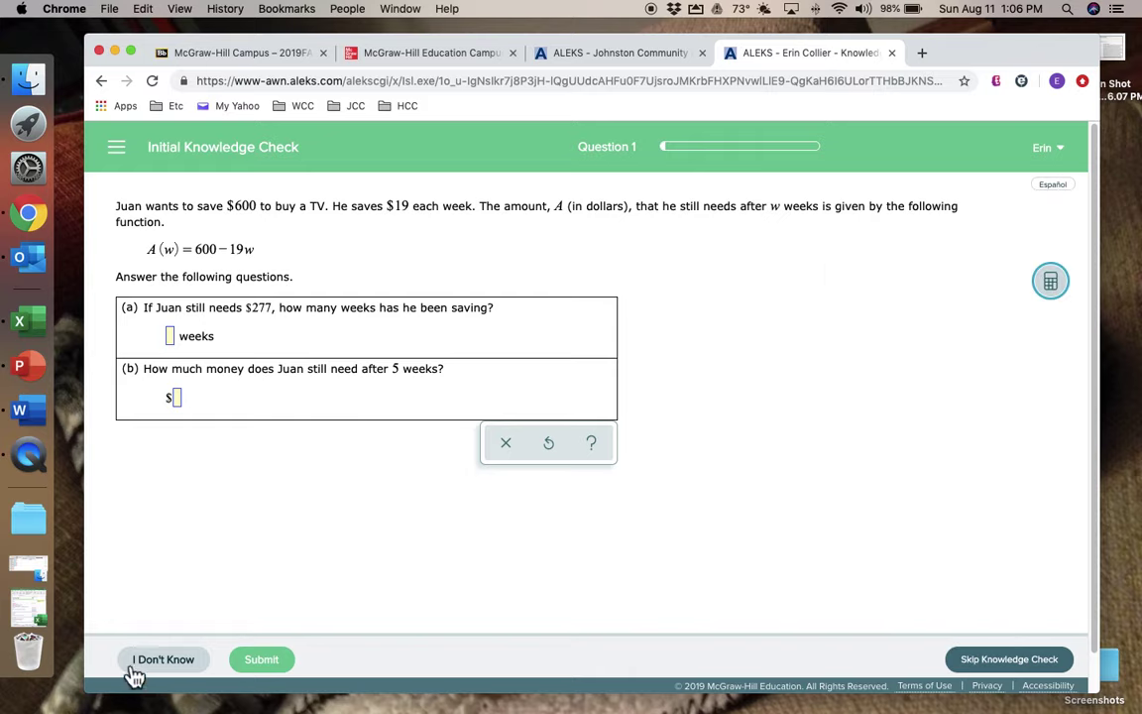
left_click(165, 662)
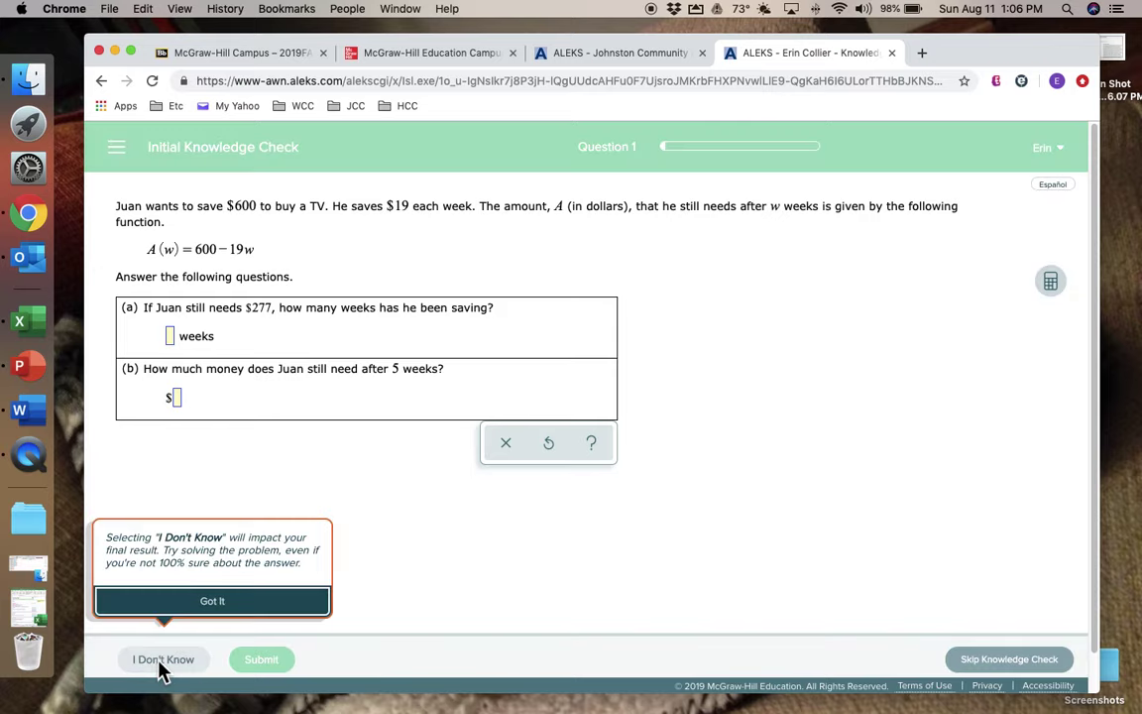
left_click(212, 605)
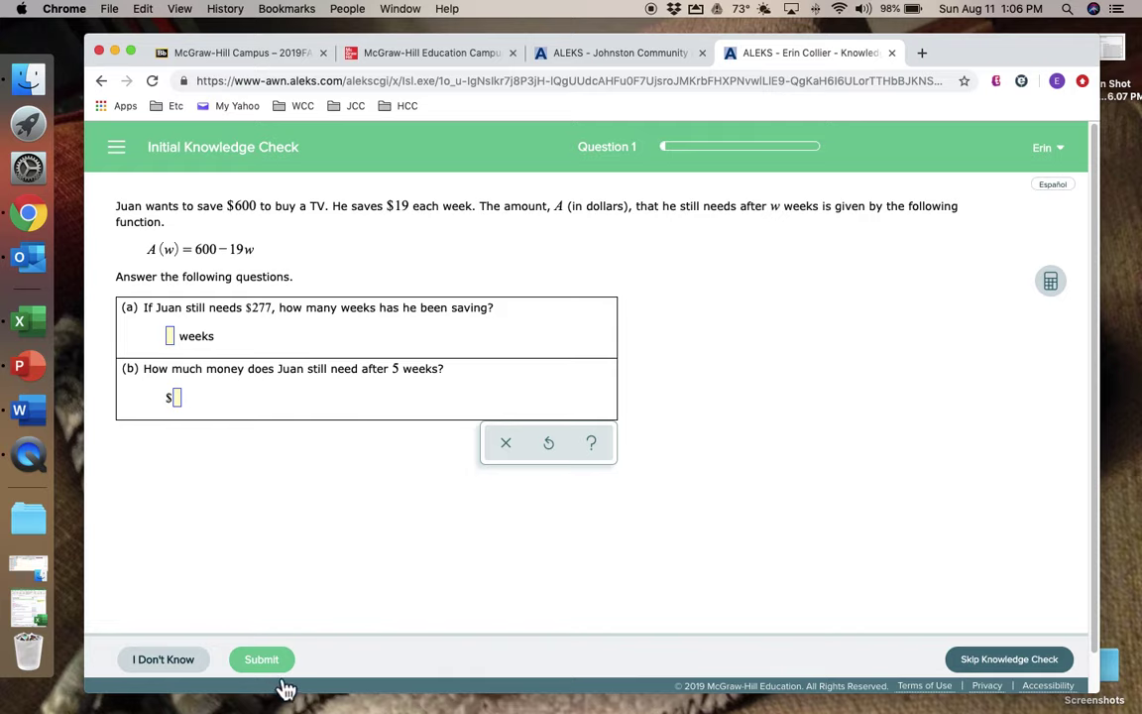
left_click(262, 660)
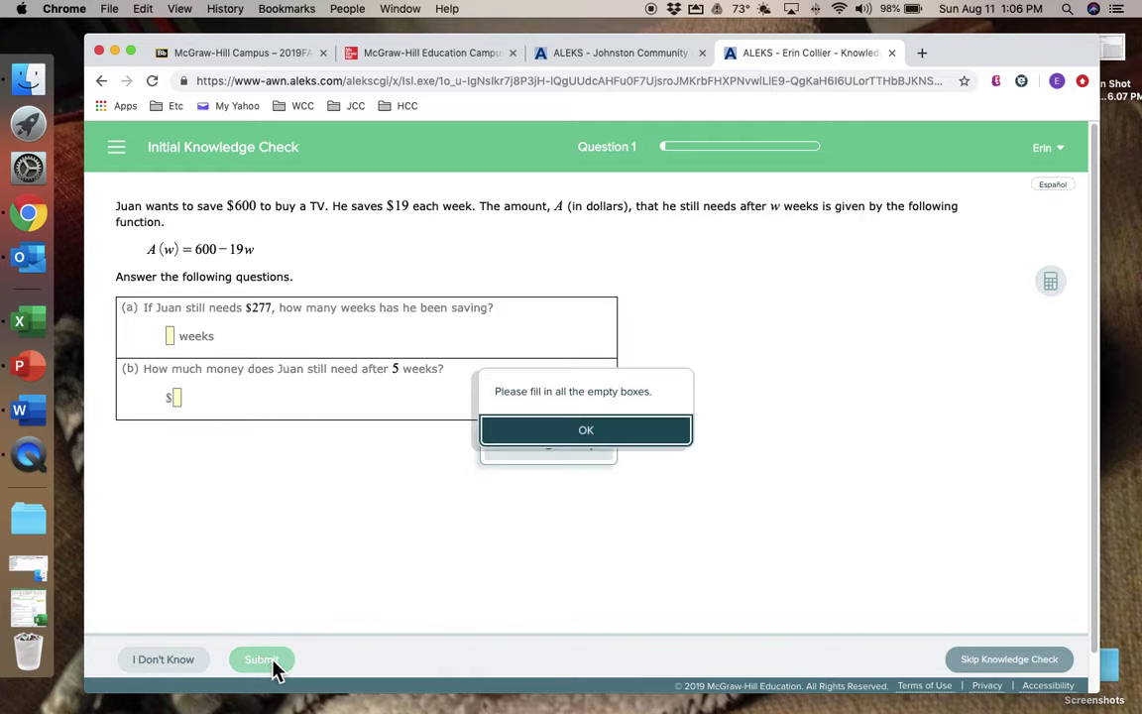
left_click(591, 432)
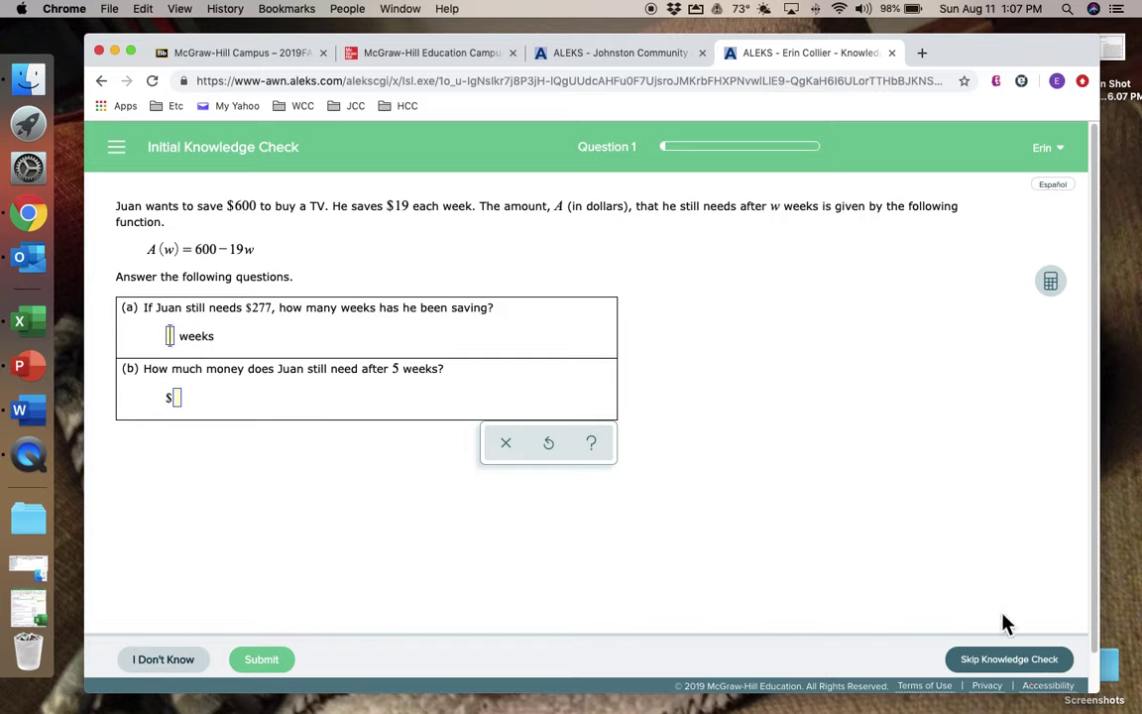
- Skip the knowledge check as 'Little Knowledge of PreCalculus' and view the results
left_click(1016, 671)
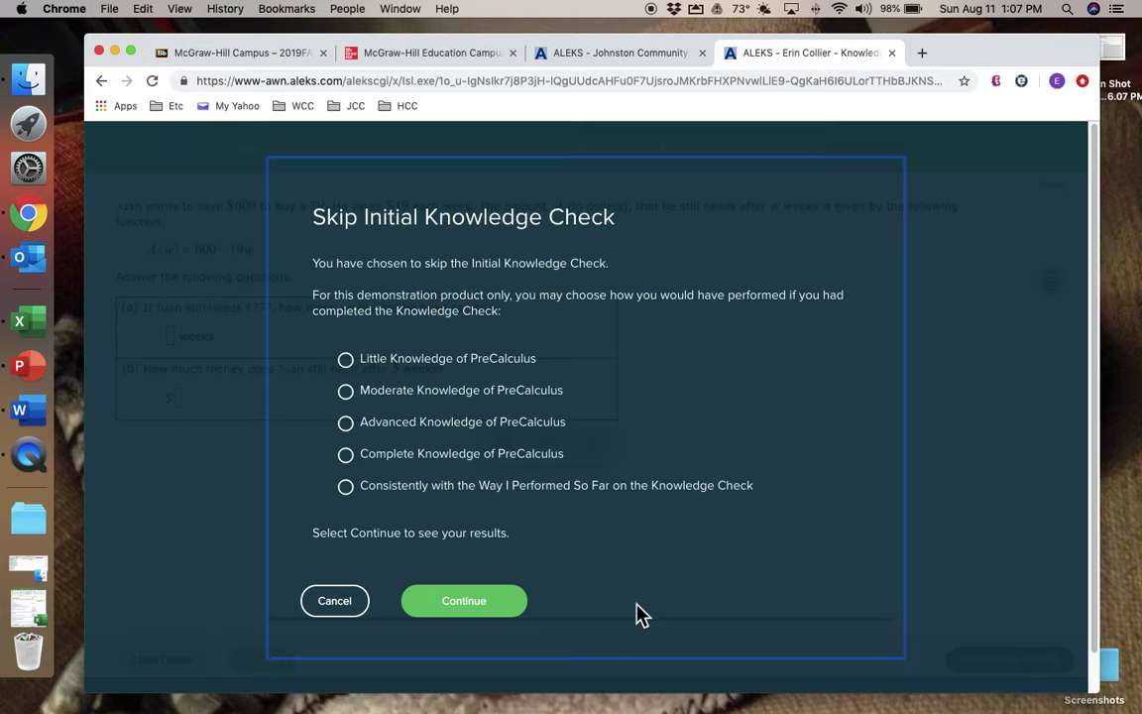
left_click(353, 367)
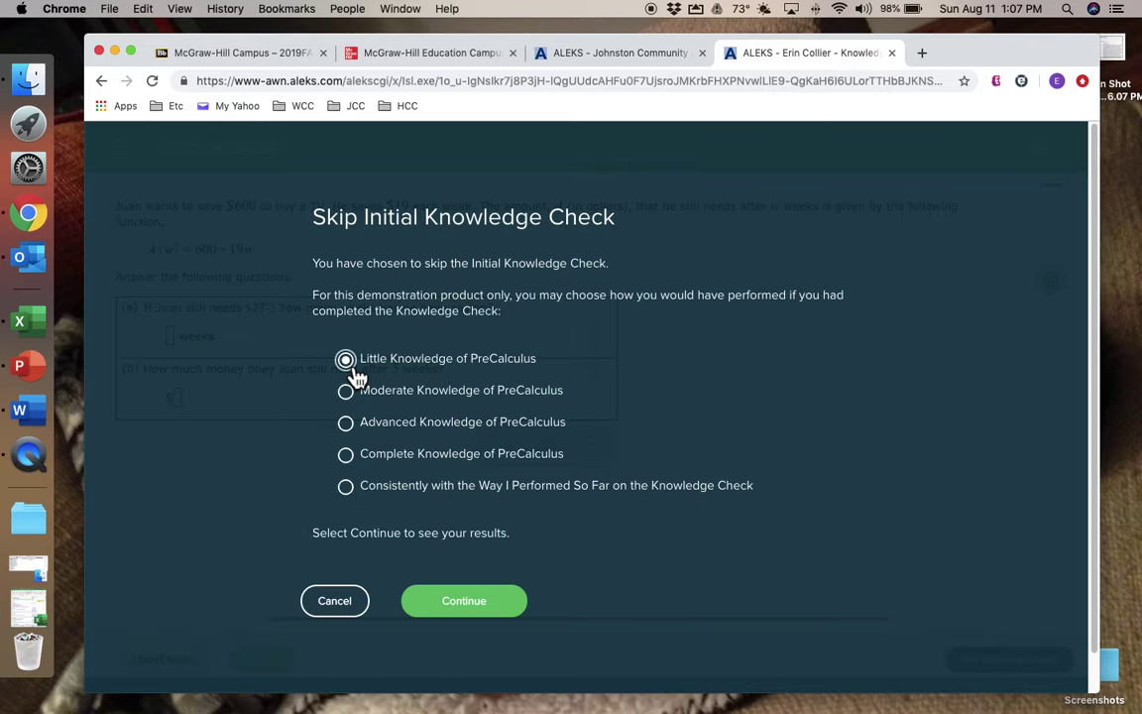
left_click(448, 610)
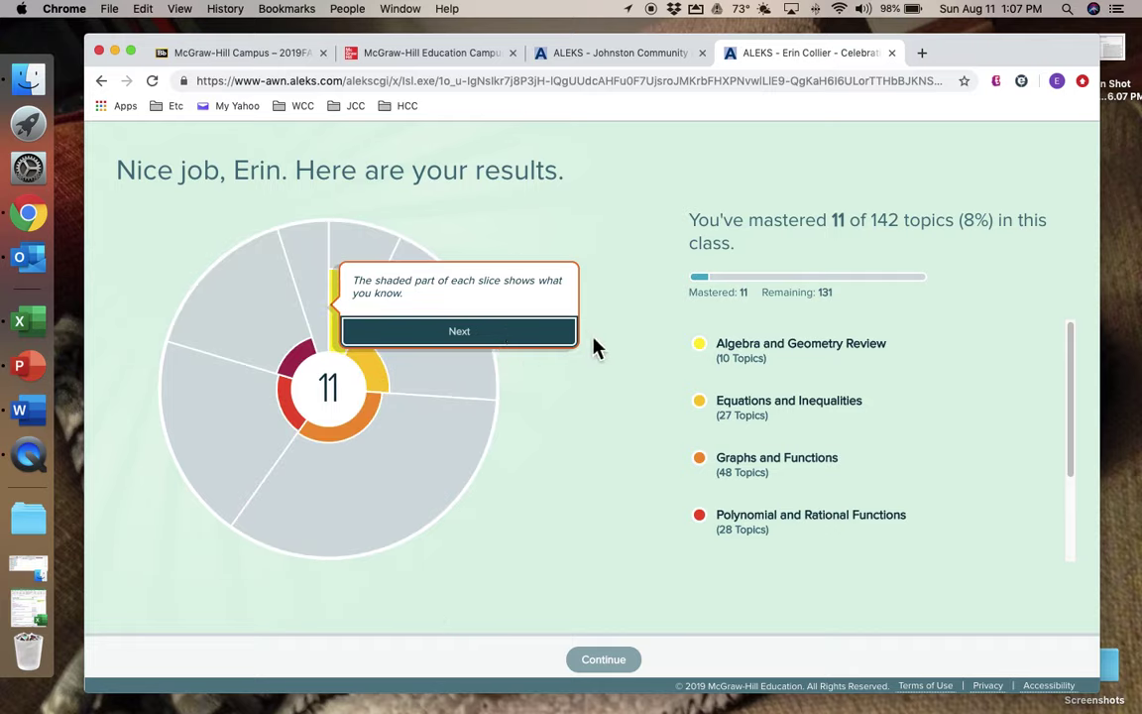
- Dismiss the results tour tips and continue from the results to the Home page
left_click(478, 337)
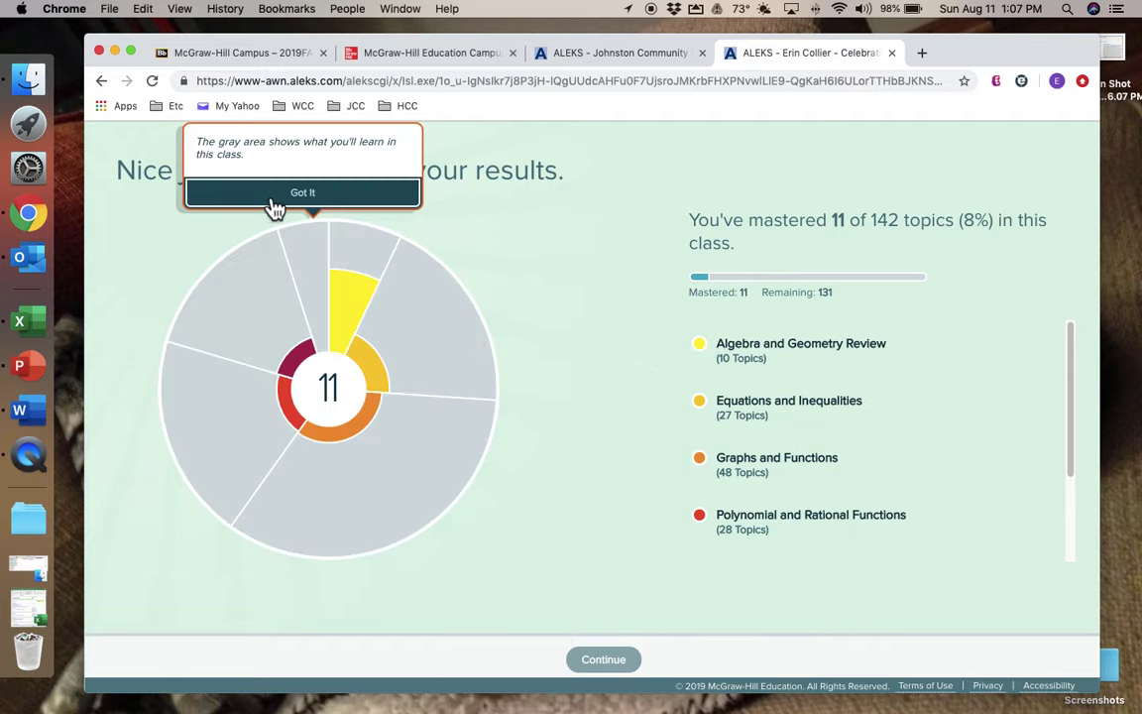
left_click(307, 196)
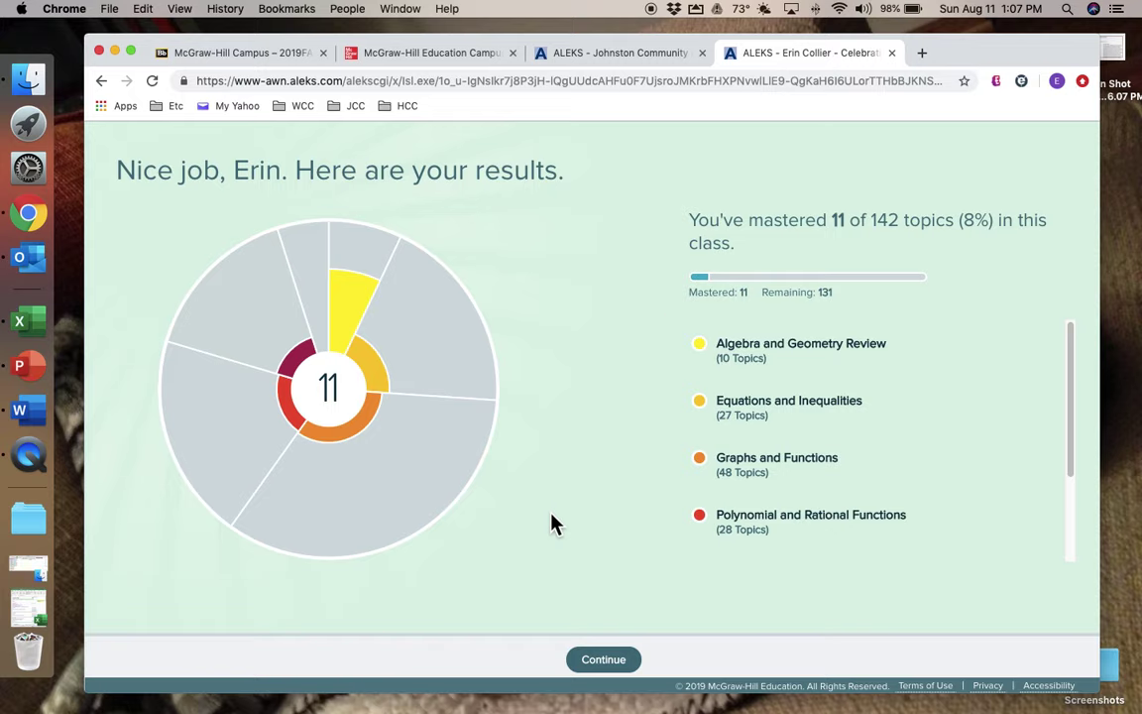
left_click(610, 660)
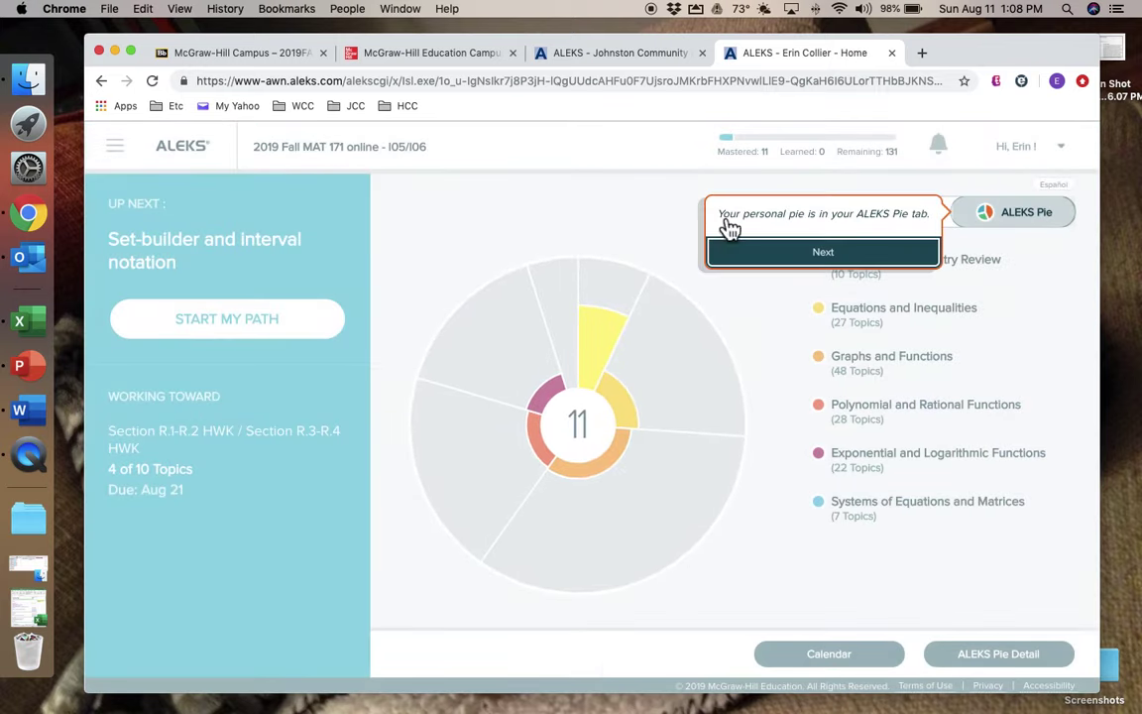
- Advance the Home tour and view the Algebra and Geometry Review pie slice details
left_click(818, 258)
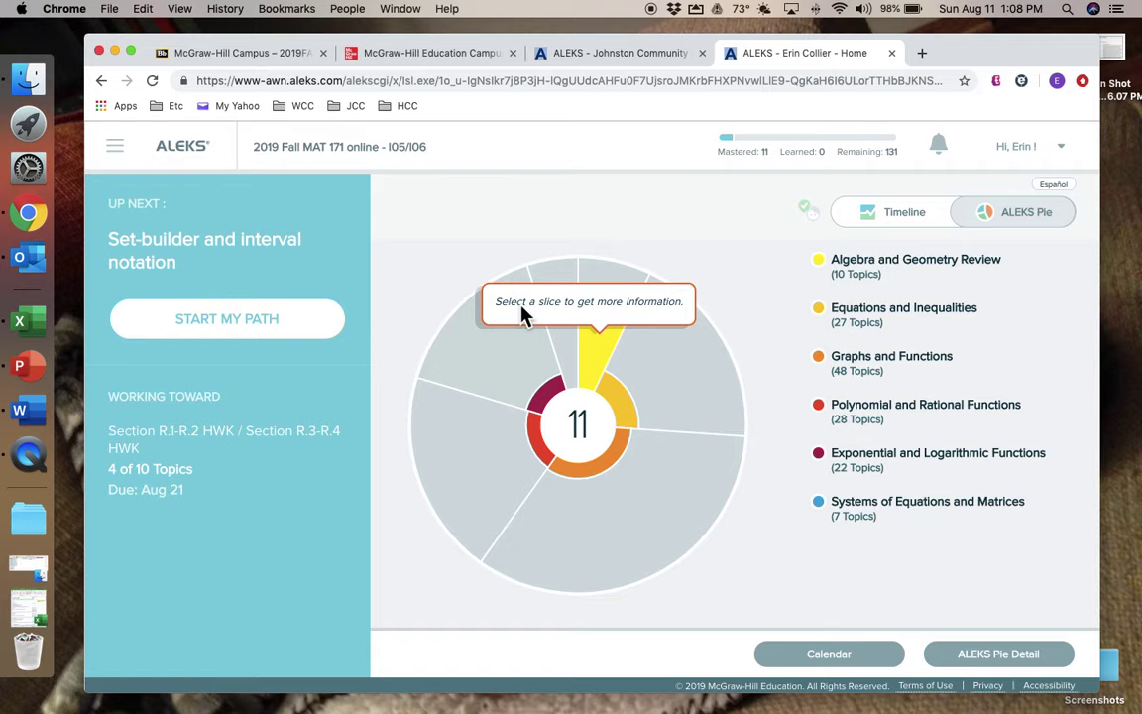
left_click(591, 312)
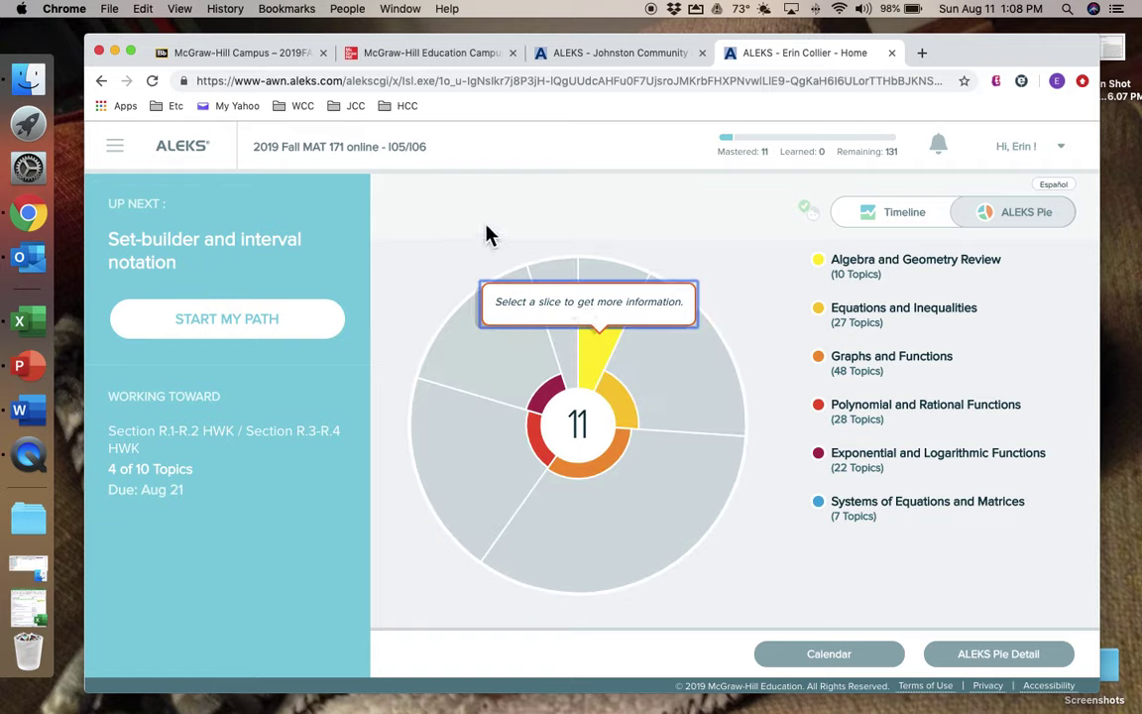
left_click(611, 368)
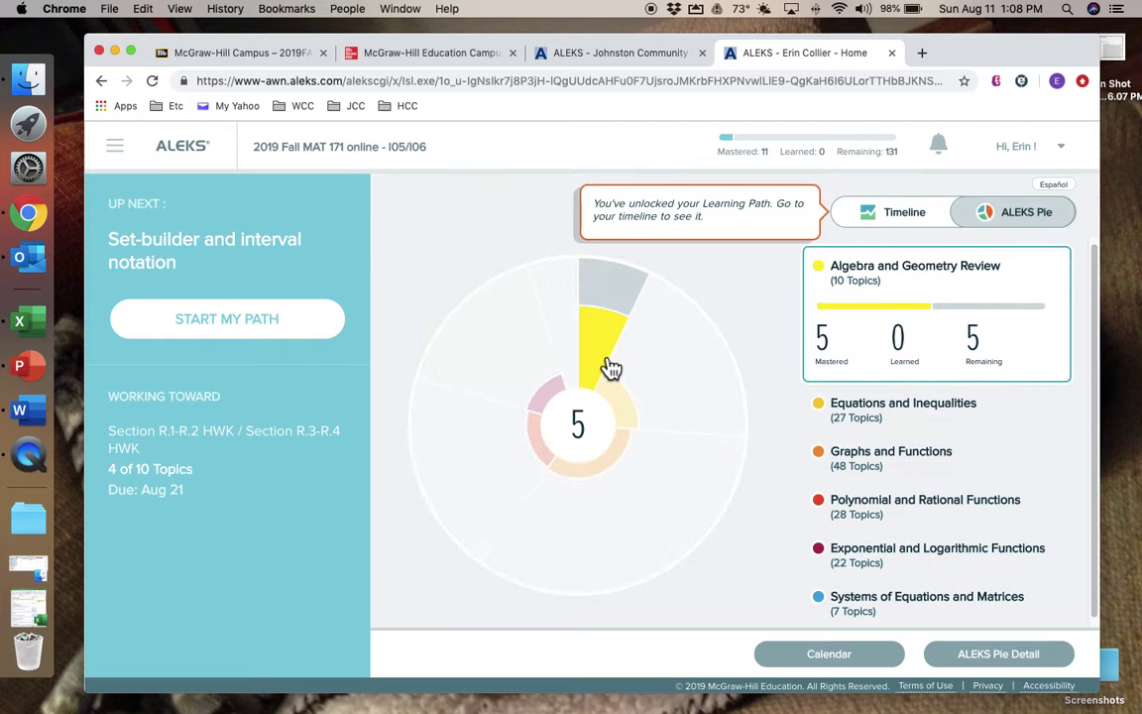
left_click(767, 228)
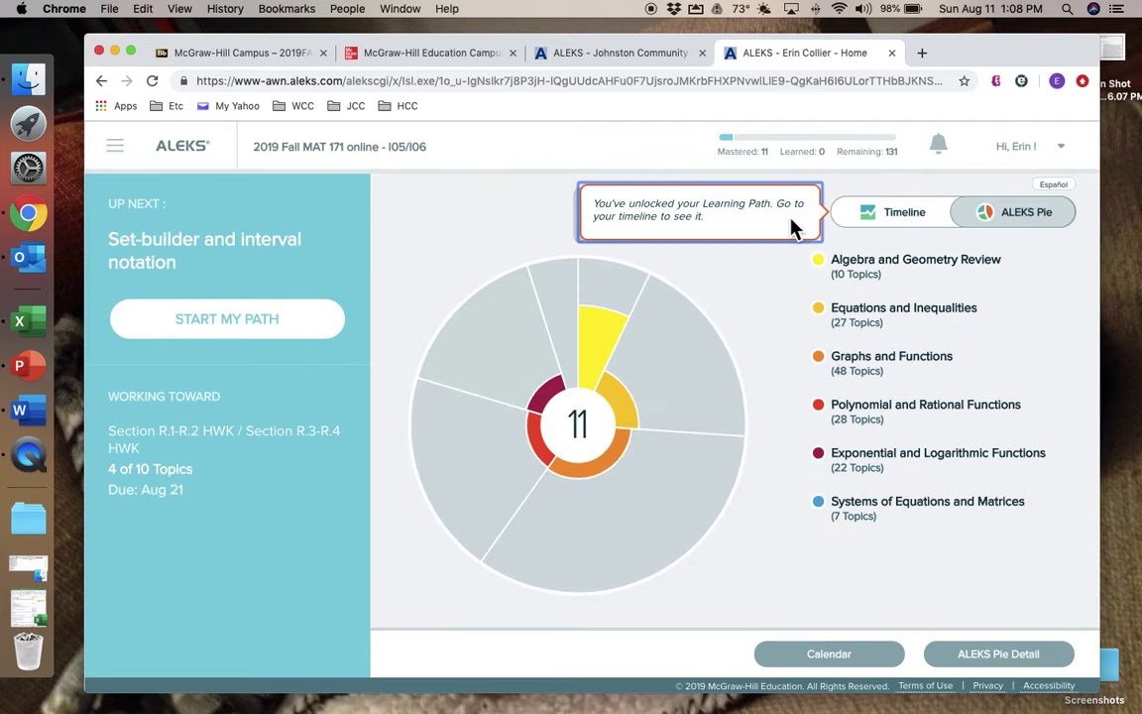
left_click(772, 283)
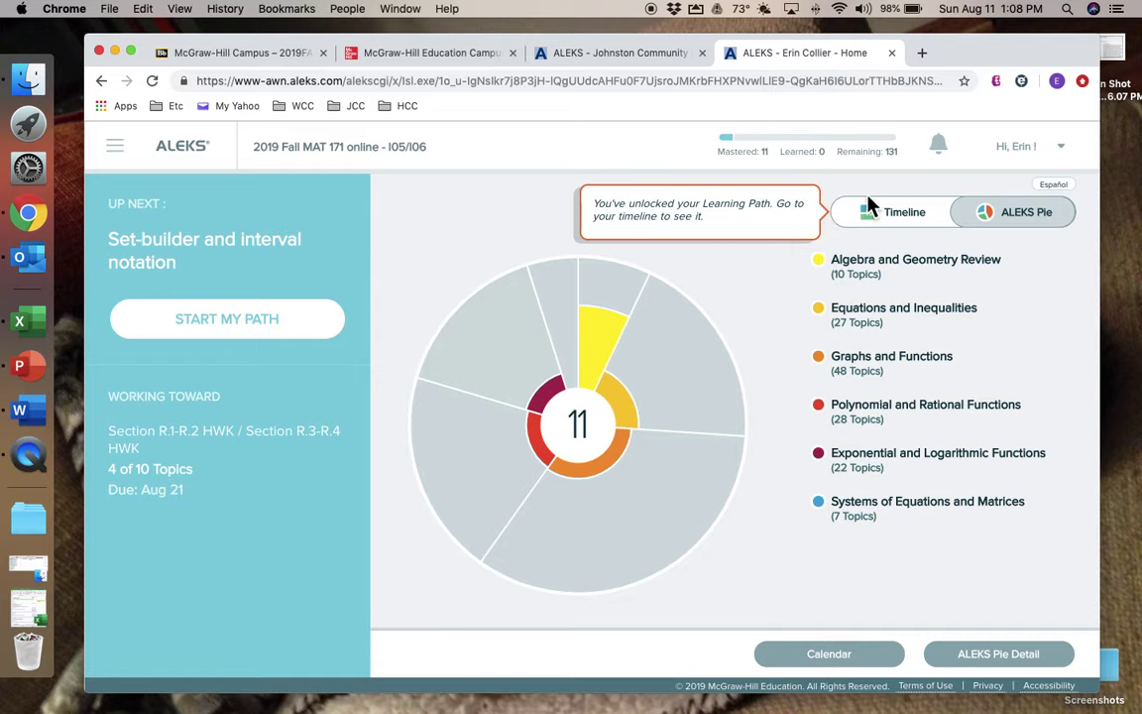
- Switch Home to the timeline view and finish its tour tips
left_click(892, 220)
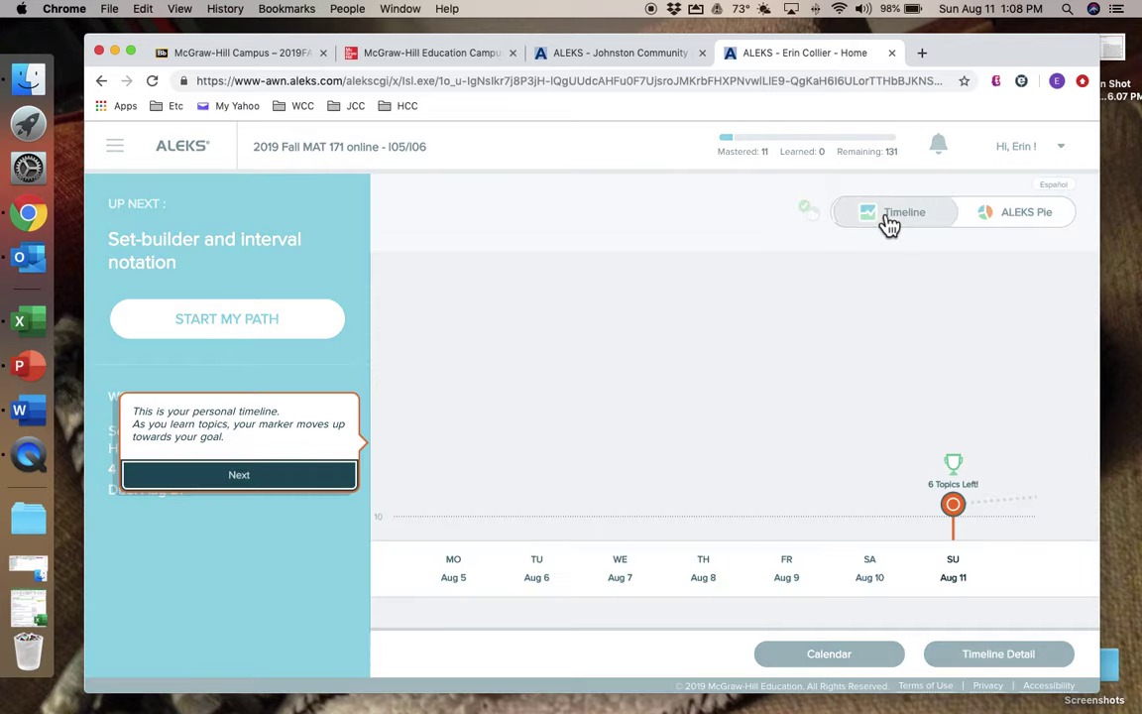
left_click(264, 480)
left_click(426, 480)
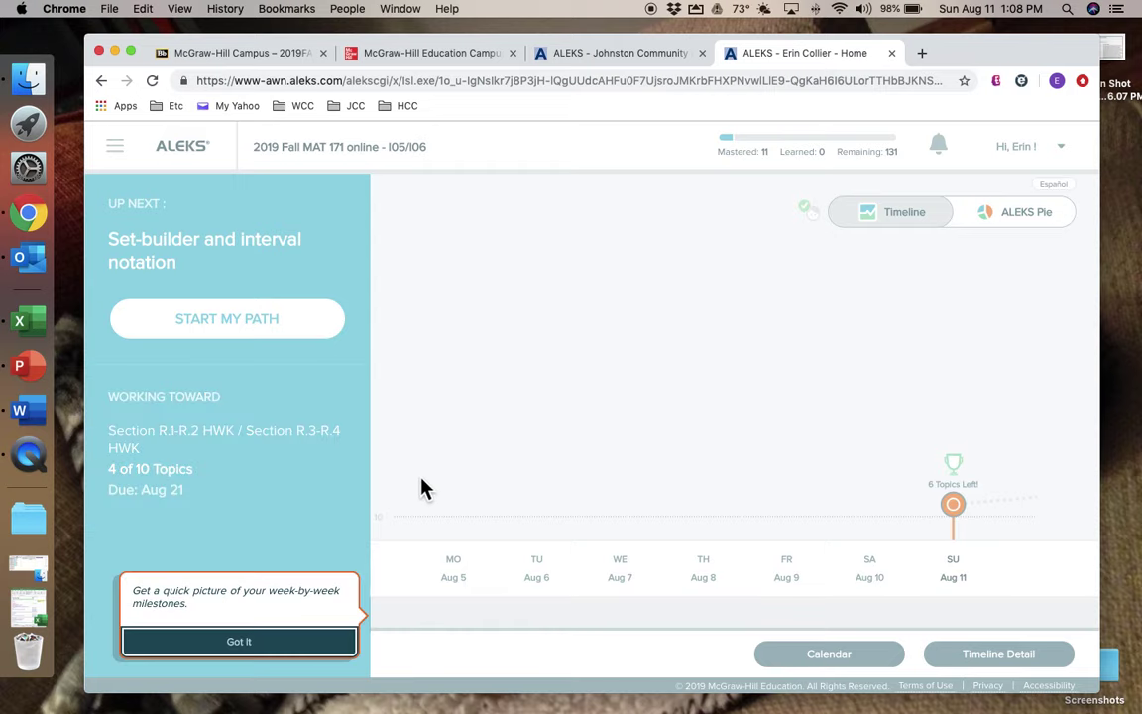
left_click(230, 642)
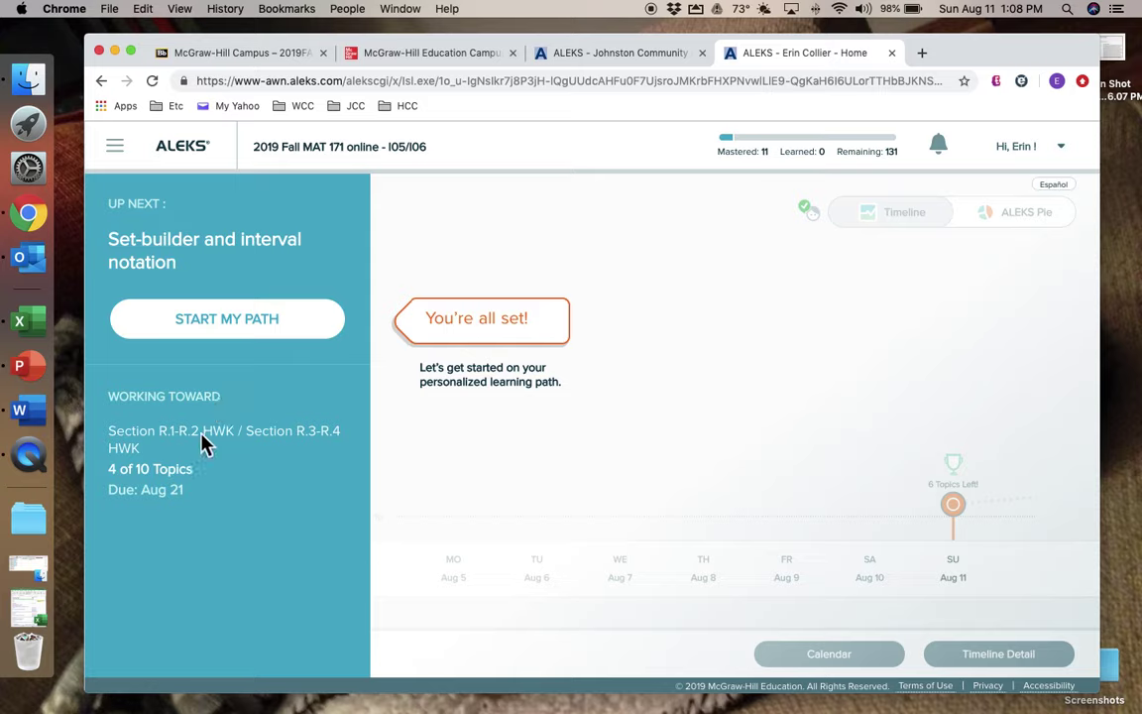
- Start the learning path and scroll the Set-builder and interval notation Learning Page
left_click(202, 328)
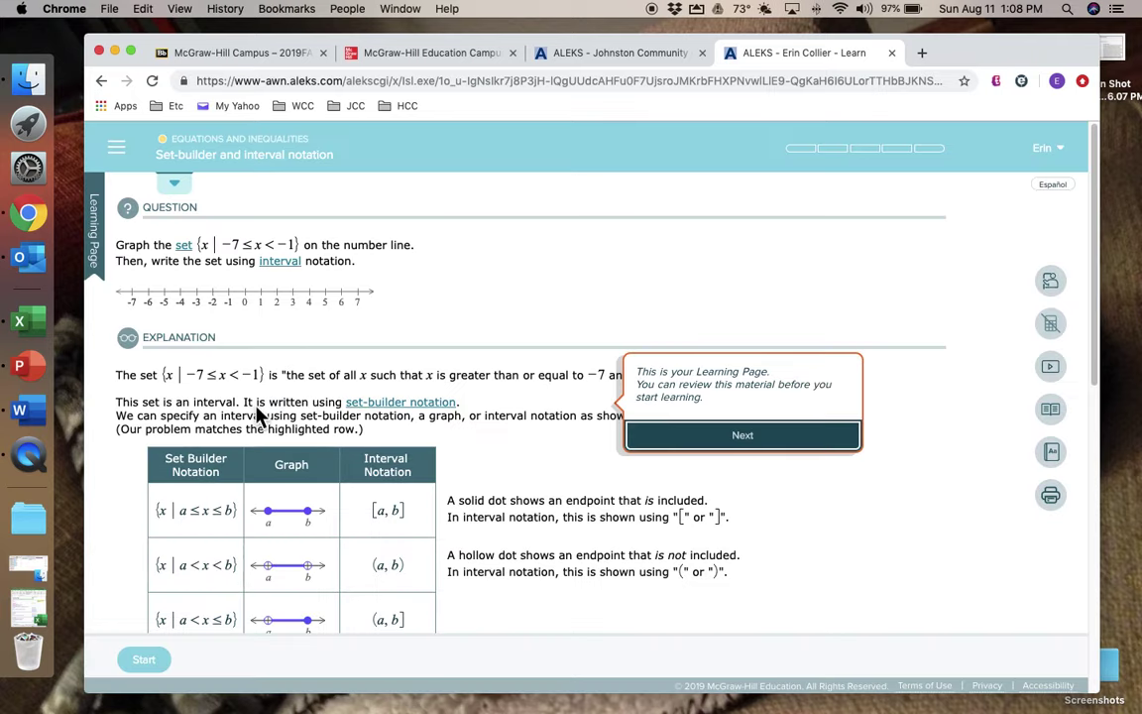
scroll(268, 407, "down", 10)
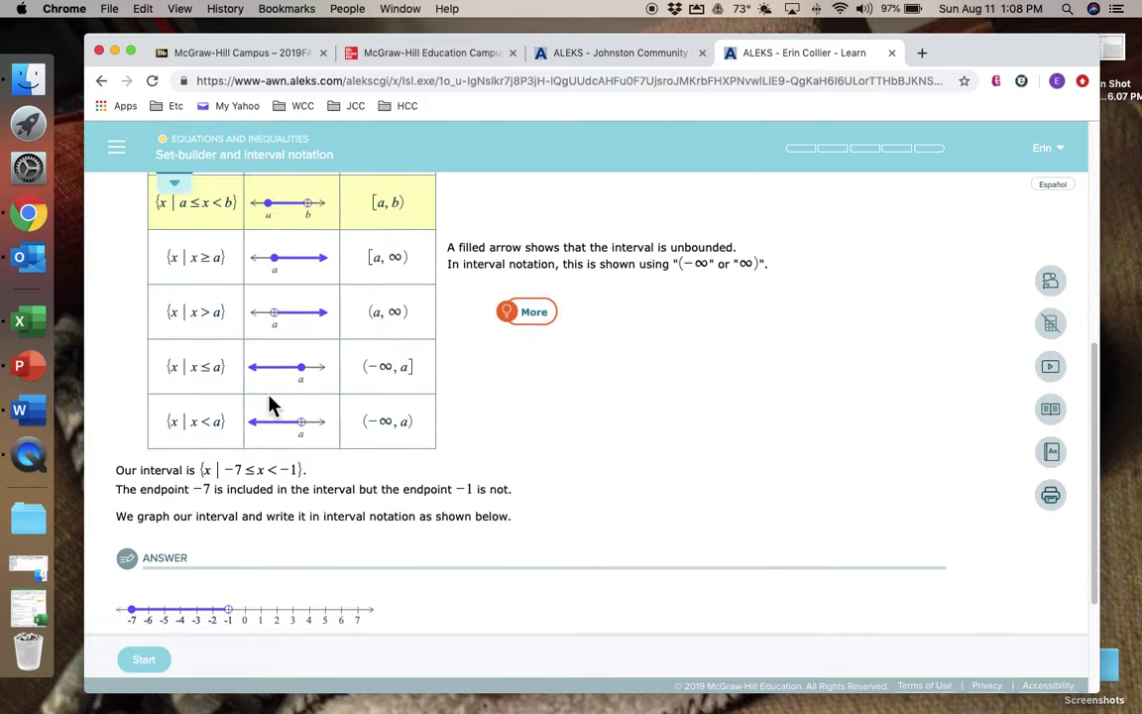
scroll(267, 407, "down", 4)
scroll(269, 407, "up", 13)
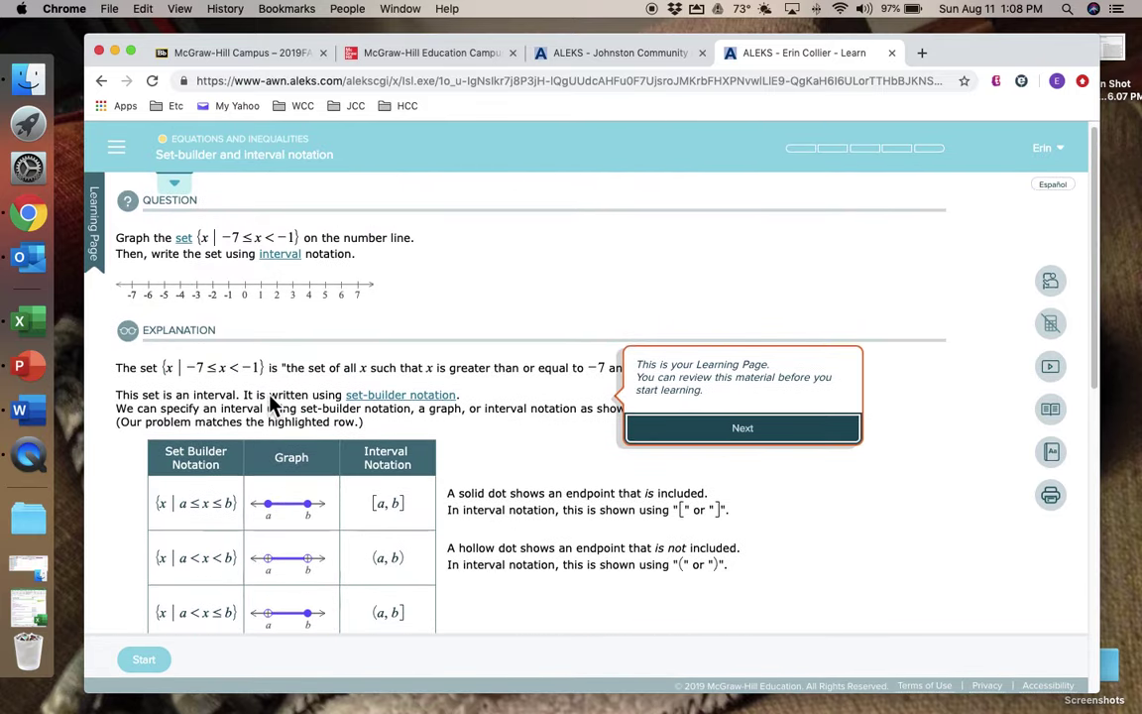
scroll(272, 407, "down", 2)
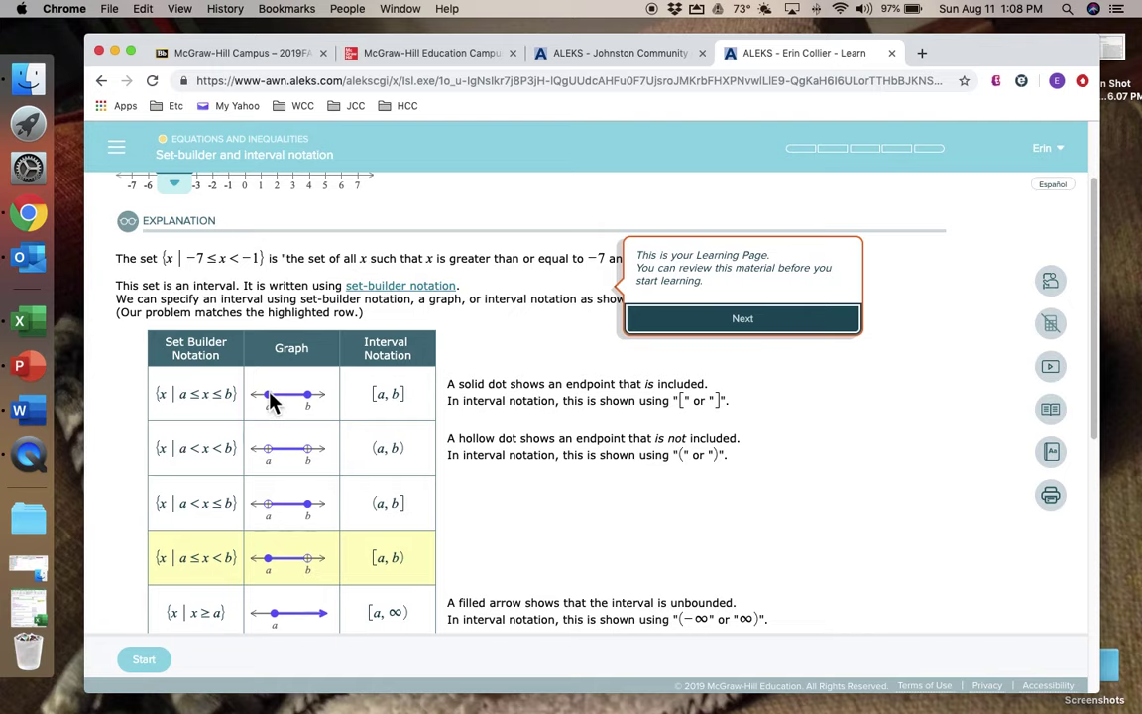
scroll(238, 277, "up", 3)
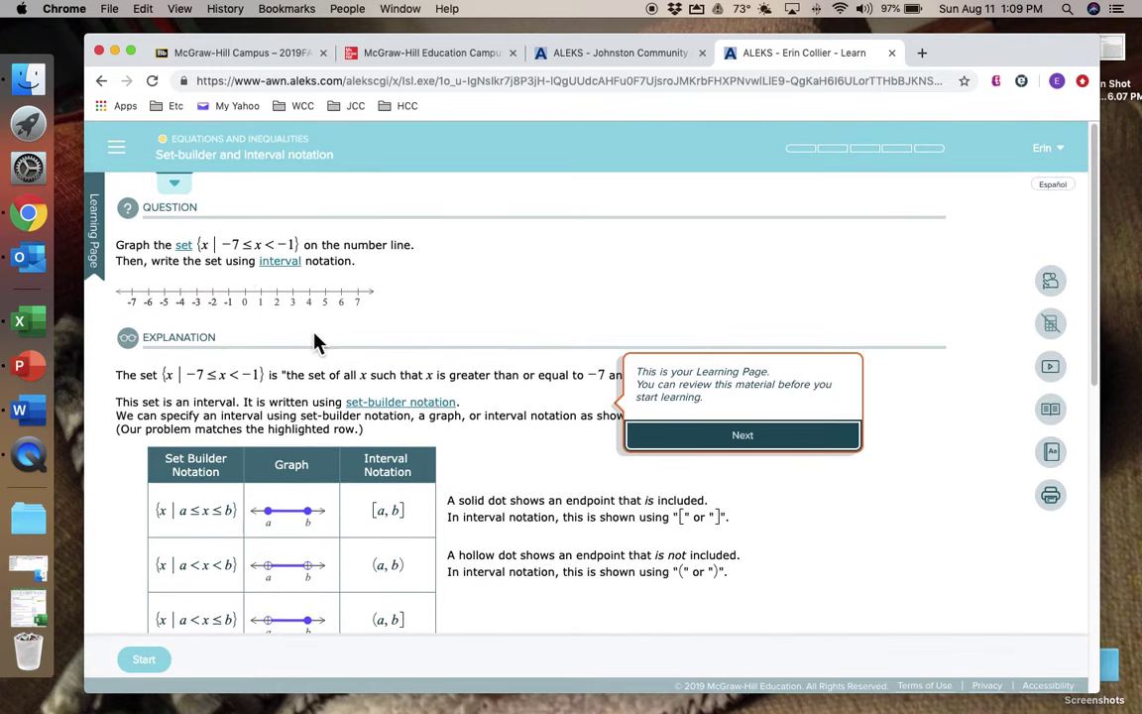
- Dismiss the Learning Page tour tips and scroll through the worked example
left_click(730, 440)
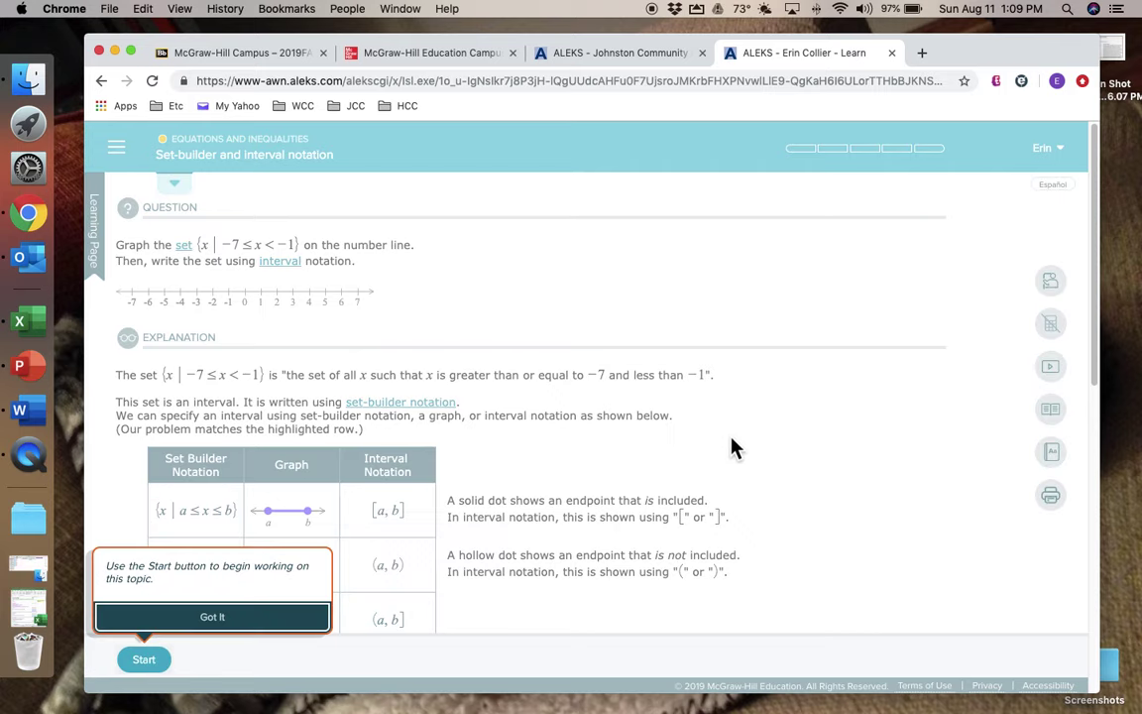
left_click(283, 621)
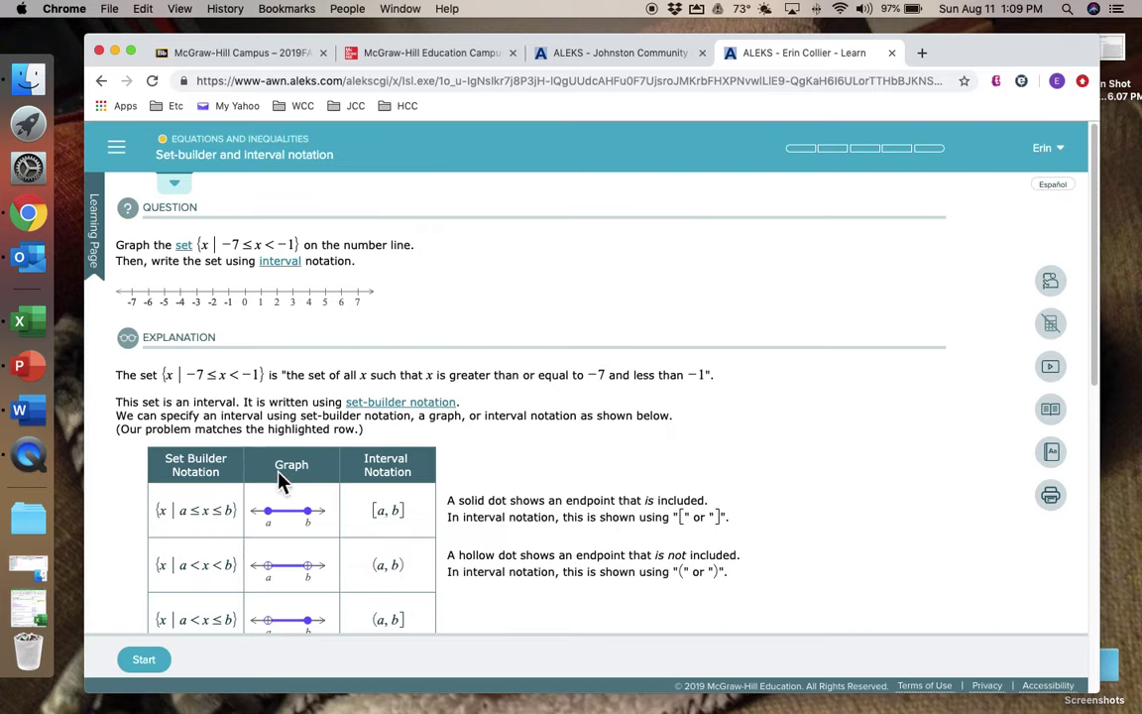
scroll(496, 488, "down", 10)
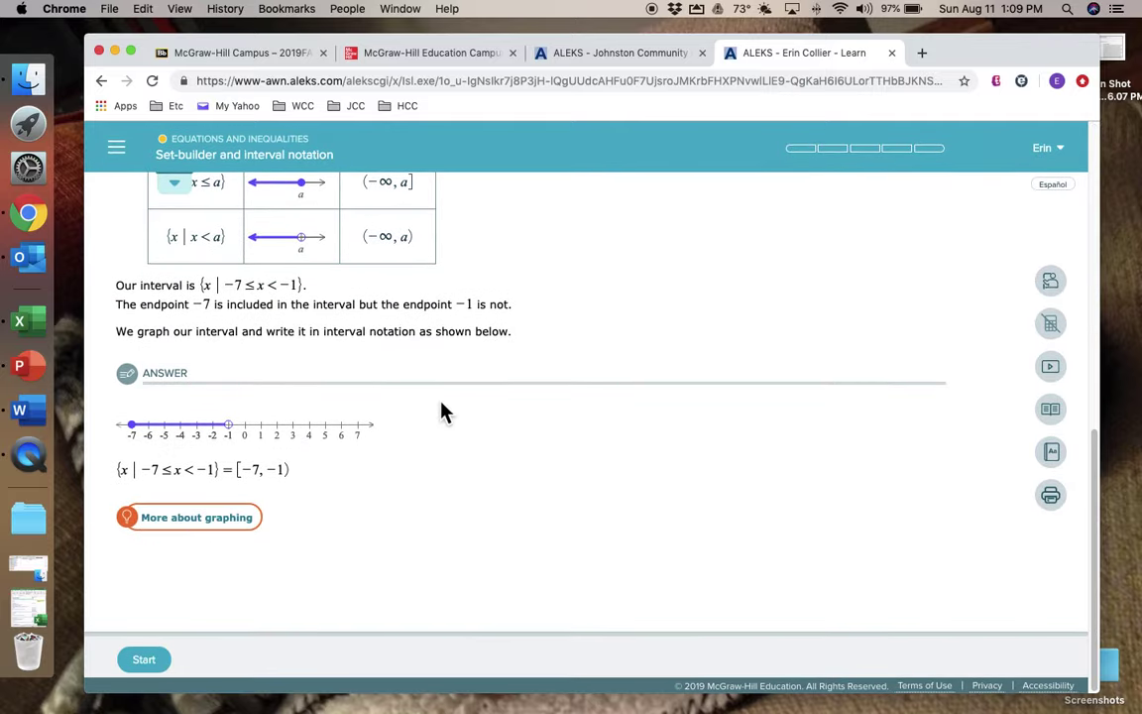
scroll(441, 411, "up", 5)
scroll(441, 411, "down", 5)
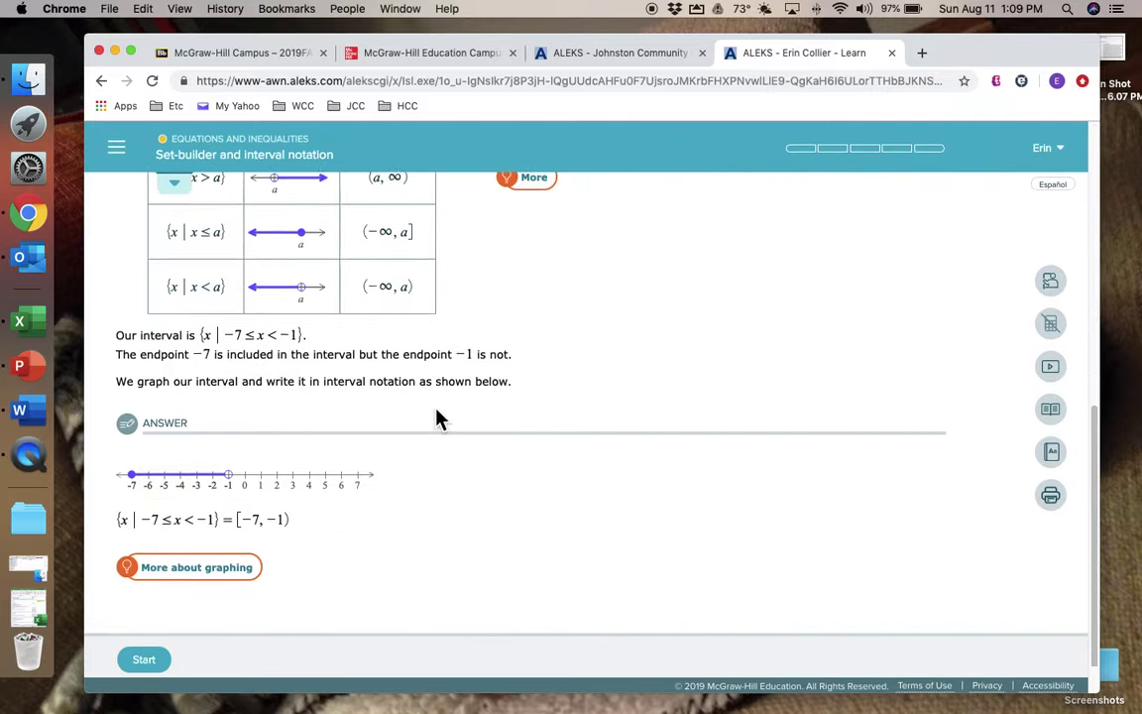
scroll(437, 417, "down", 1)
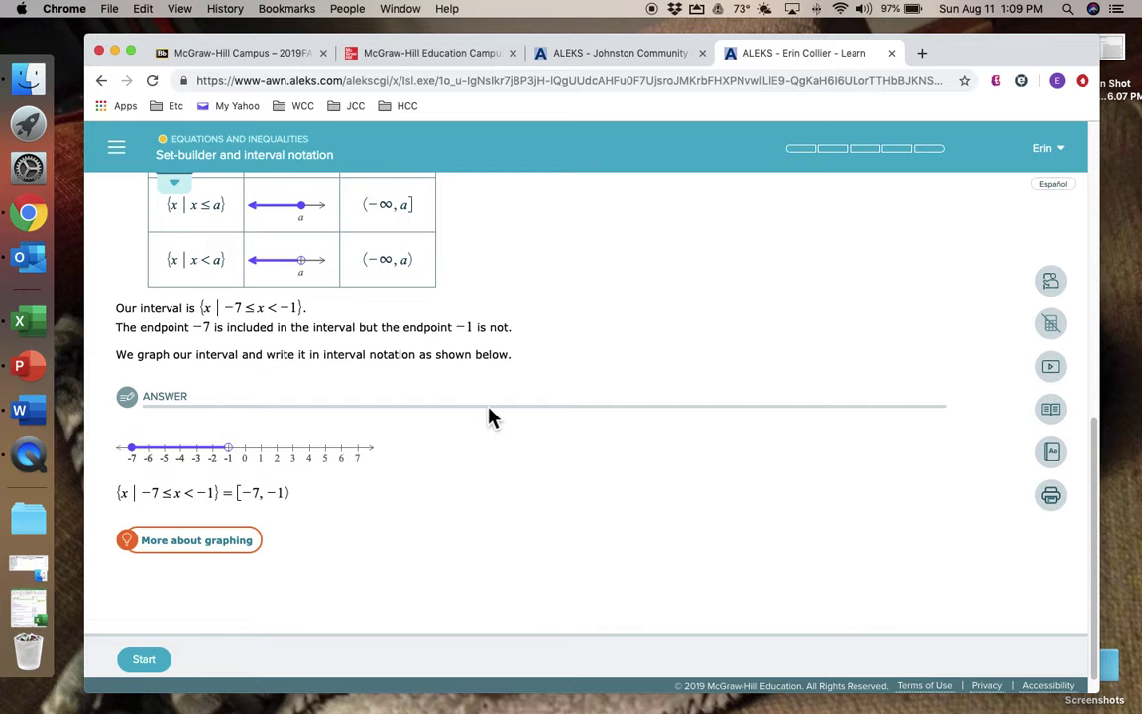
scroll(489, 415, "up", 10)
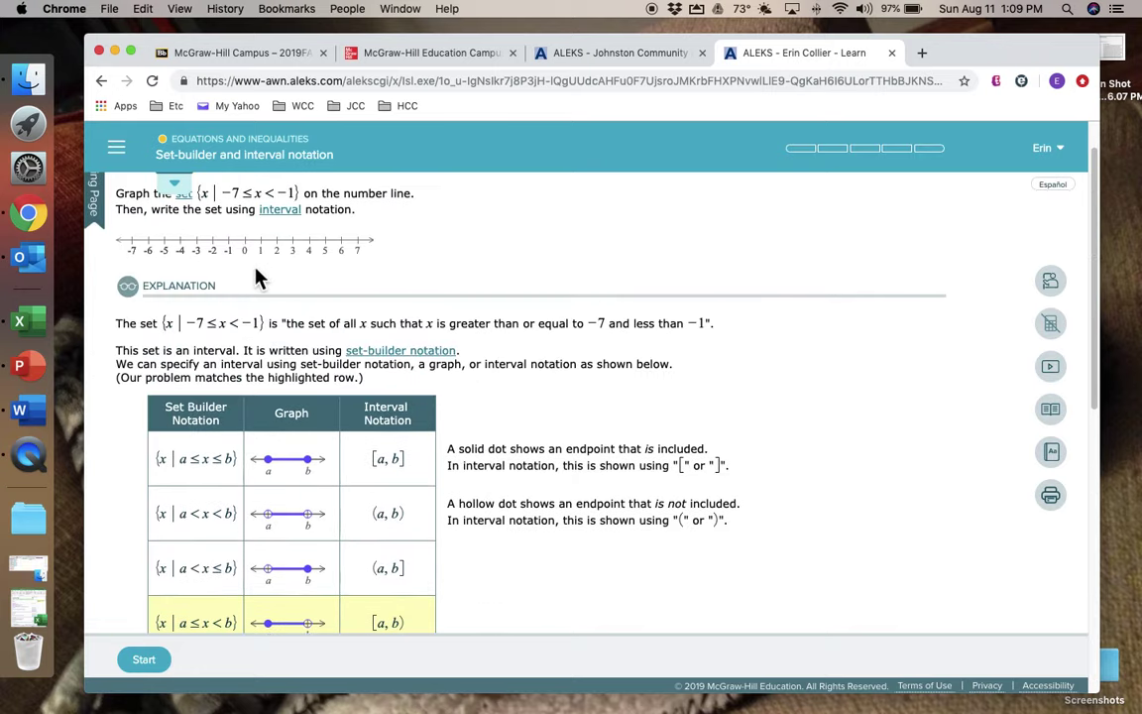
scroll(249, 279, "up", 2)
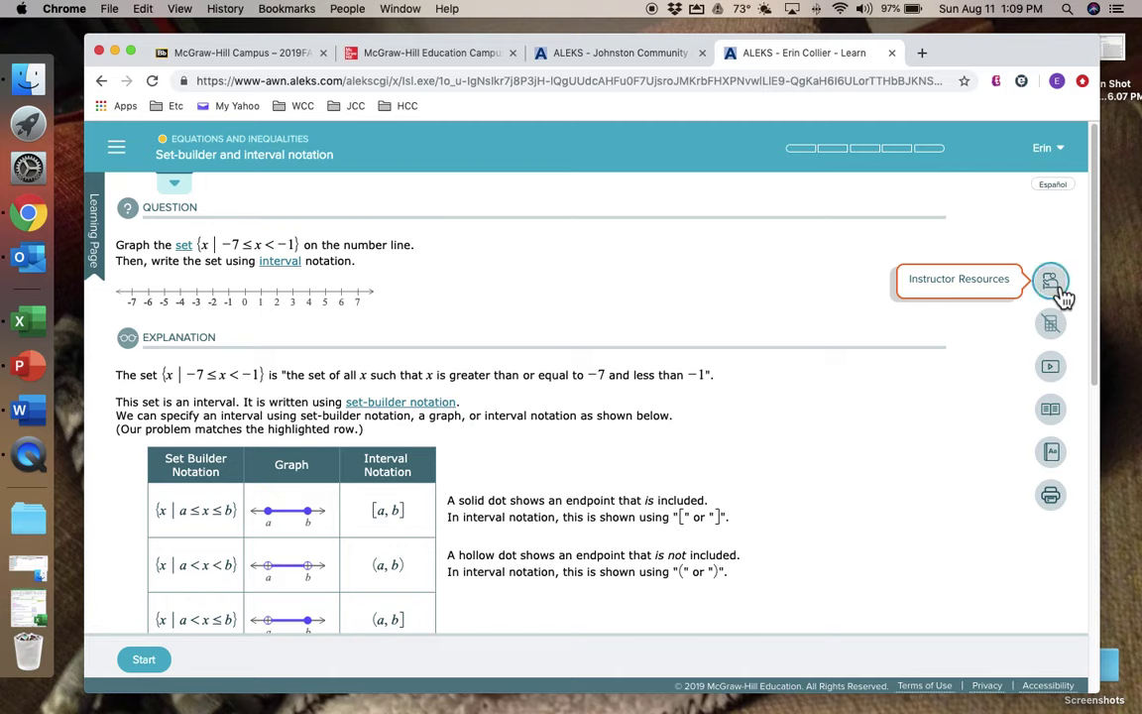
- Try the first Instructor Resources video, stay in ALEKS, and close the resources panel
left_click(1057, 288)
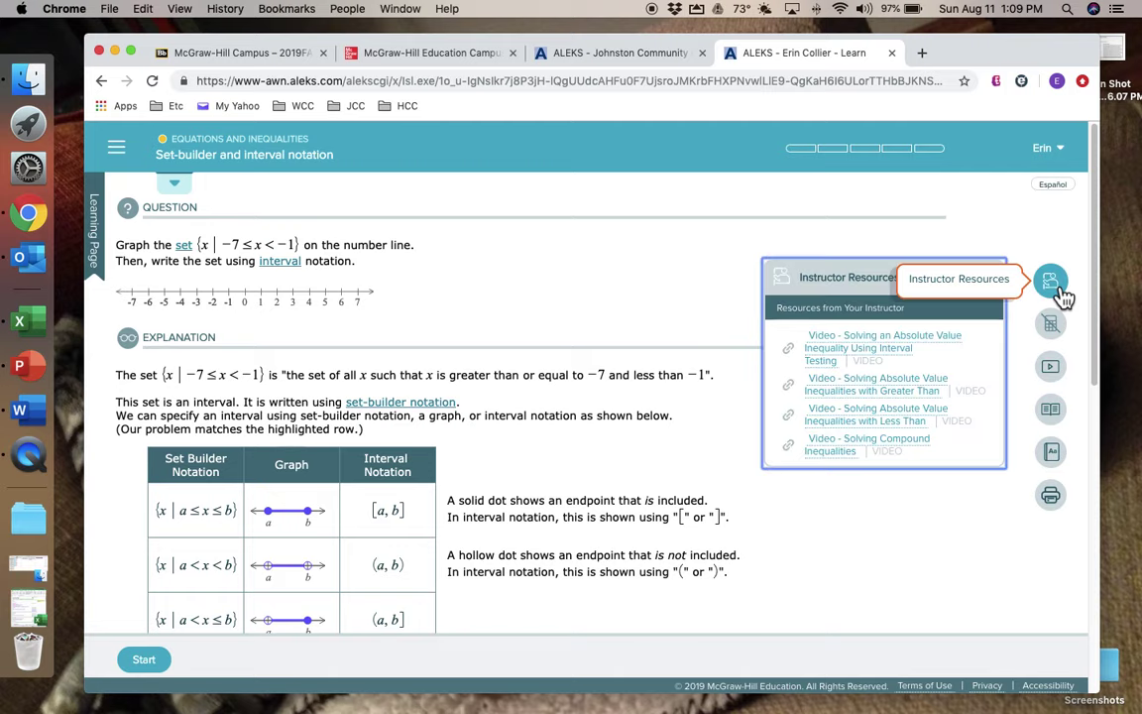
left_click(840, 363)
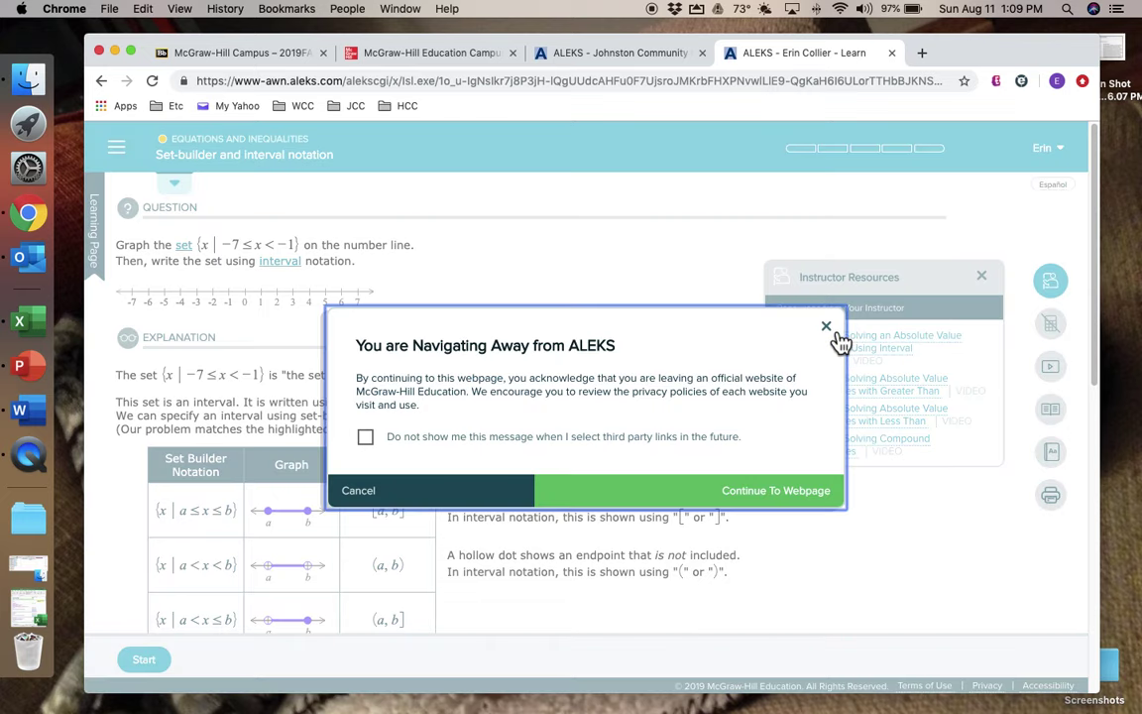
left_click(833, 332)
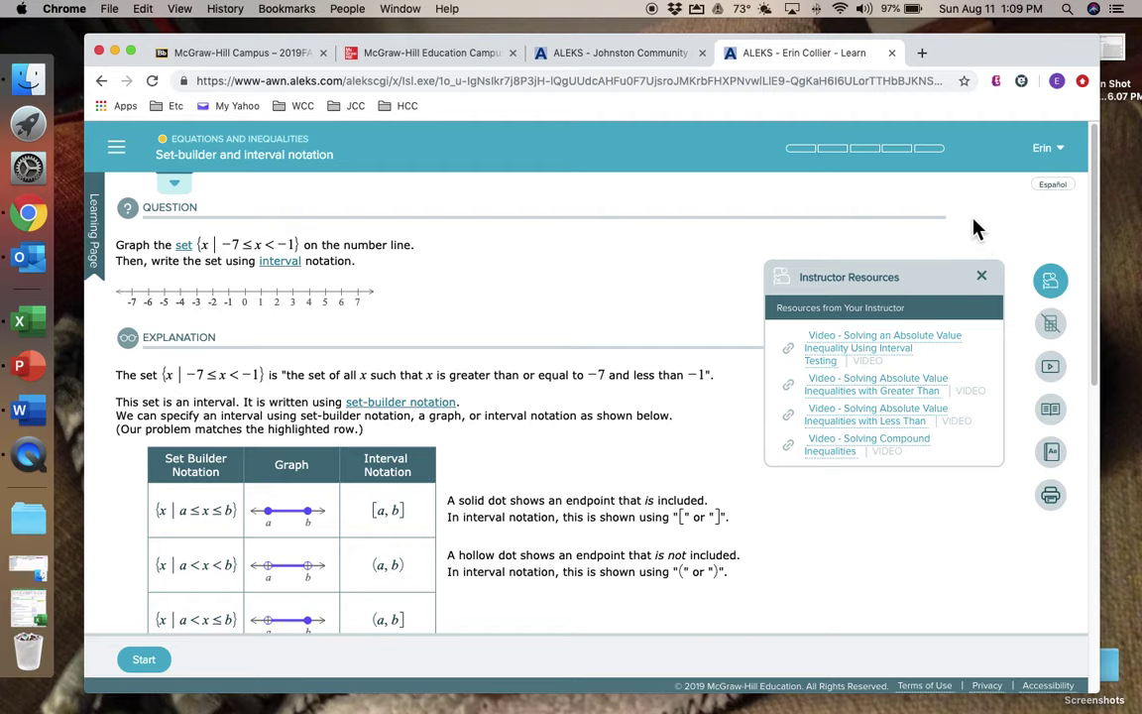
left_click(984, 280)
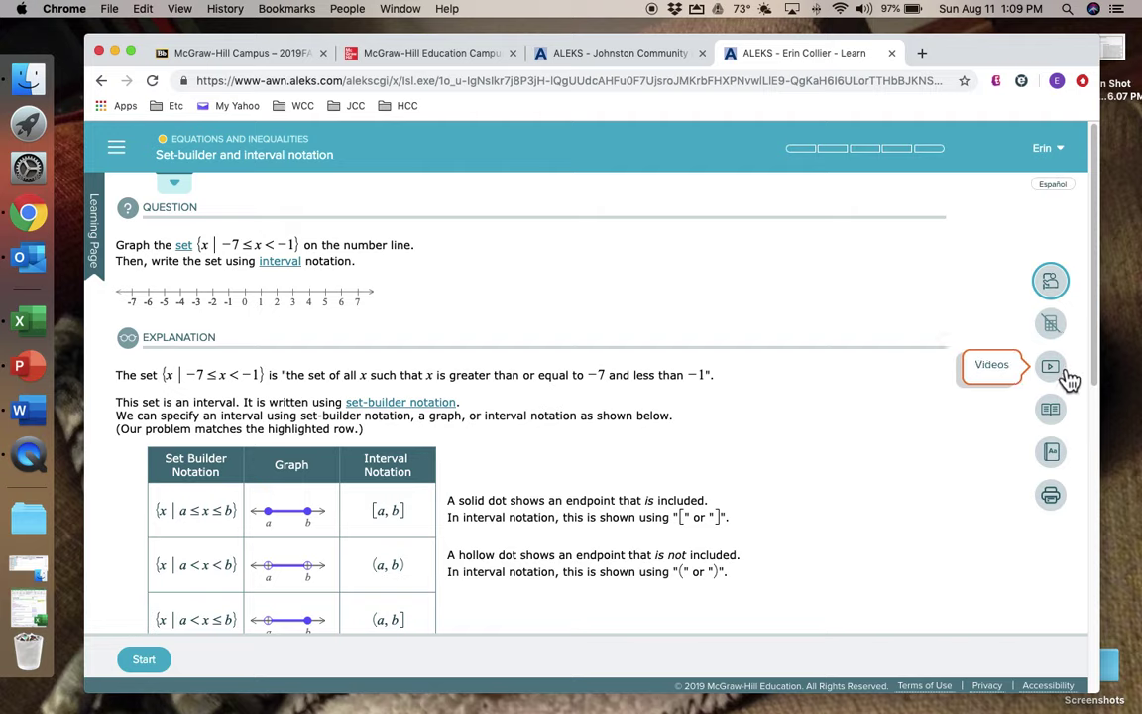
- Open and close the topic's e-book panel, then scroll the page
left_click(1057, 424)
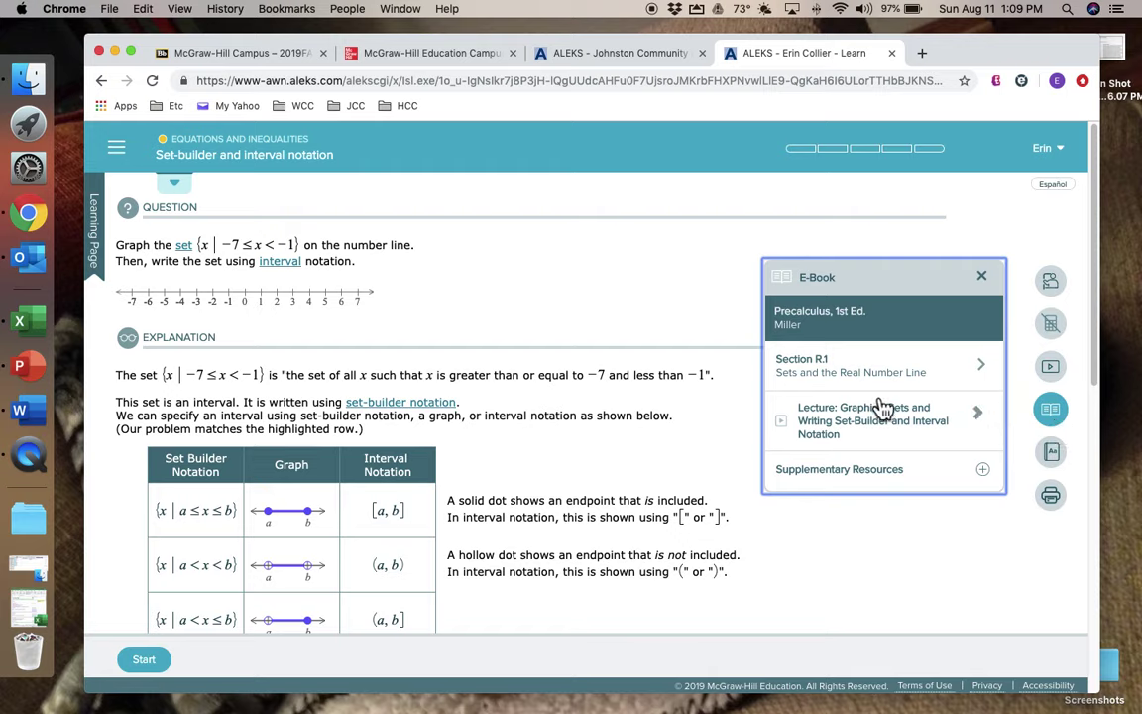
left_click(981, 278)
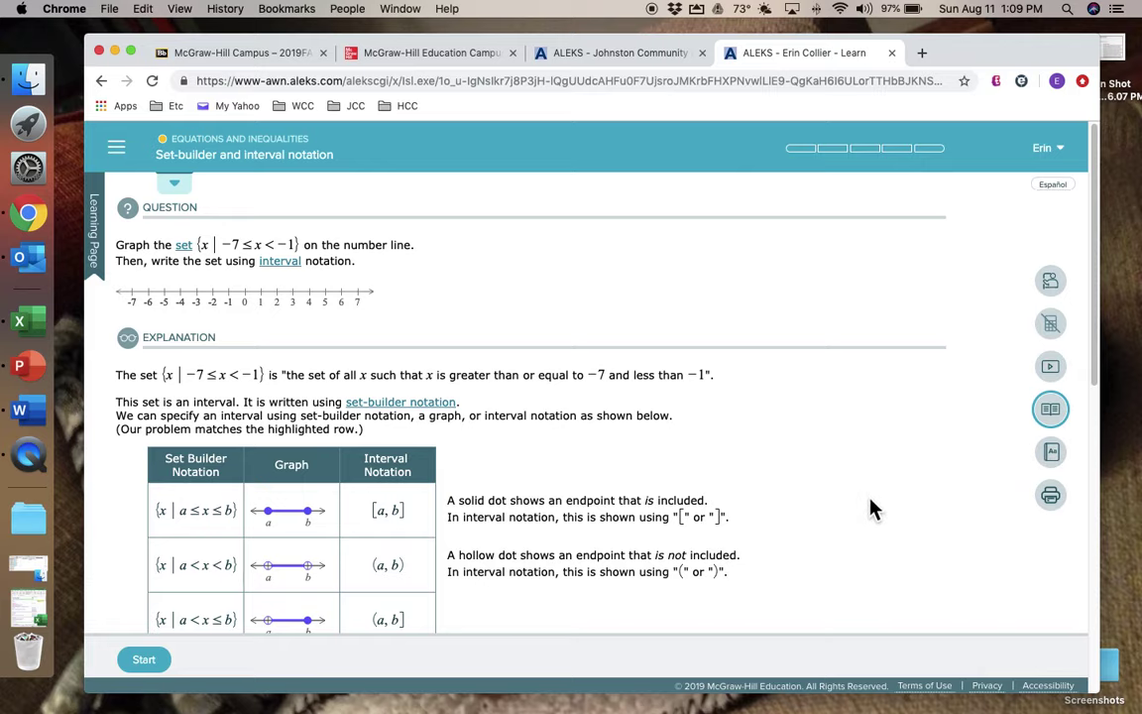
scroll(438, 561, "down", 10)
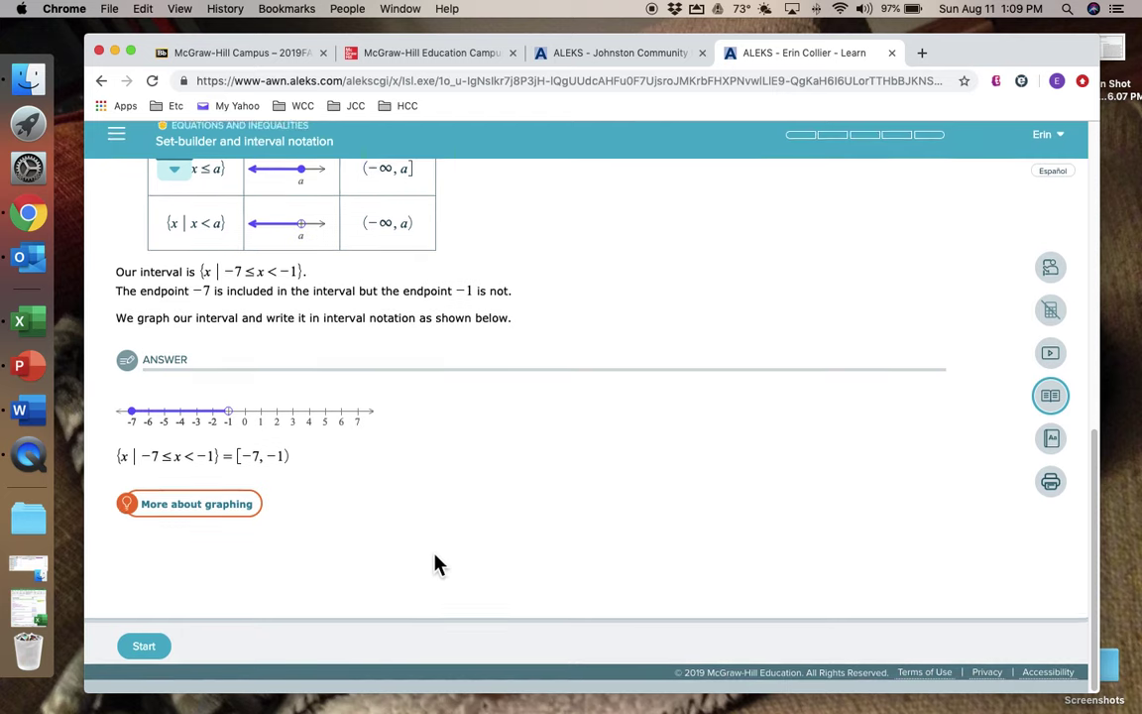
scroll(426, 570, "up", 10)
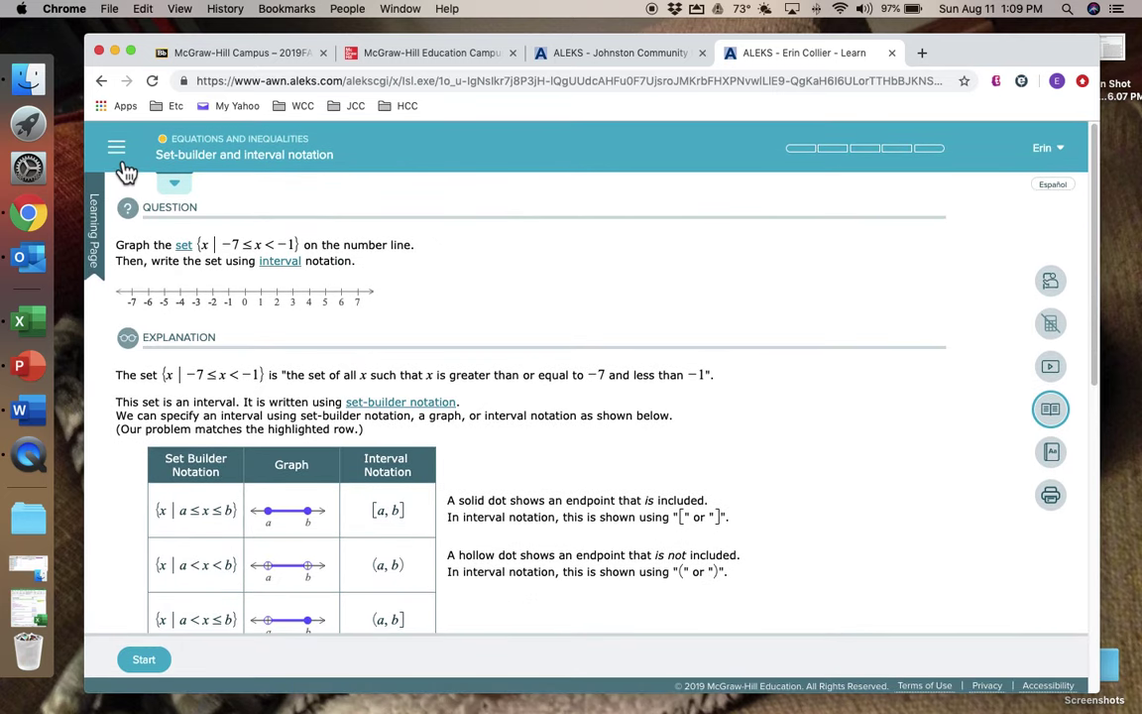
- Use the topic carousel to switch to the rational expressions quadratic factoring topic and browse more topics
left_click(175, 185)
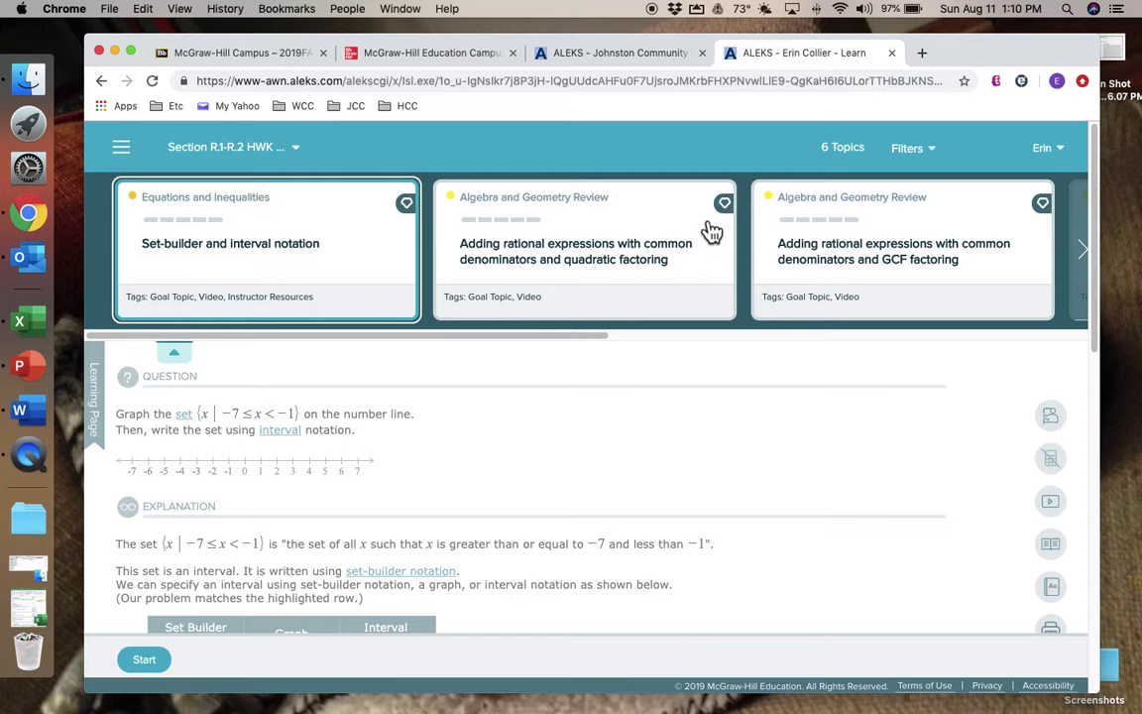
left_click(633, 246)
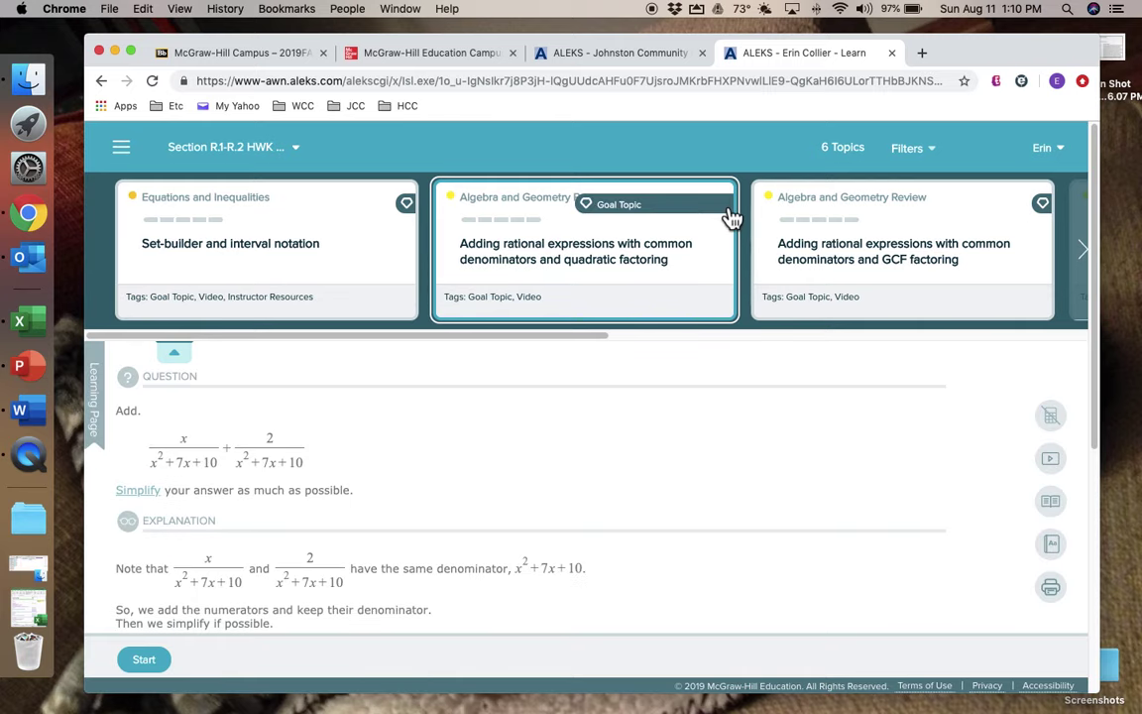
left_click(1088, 250)
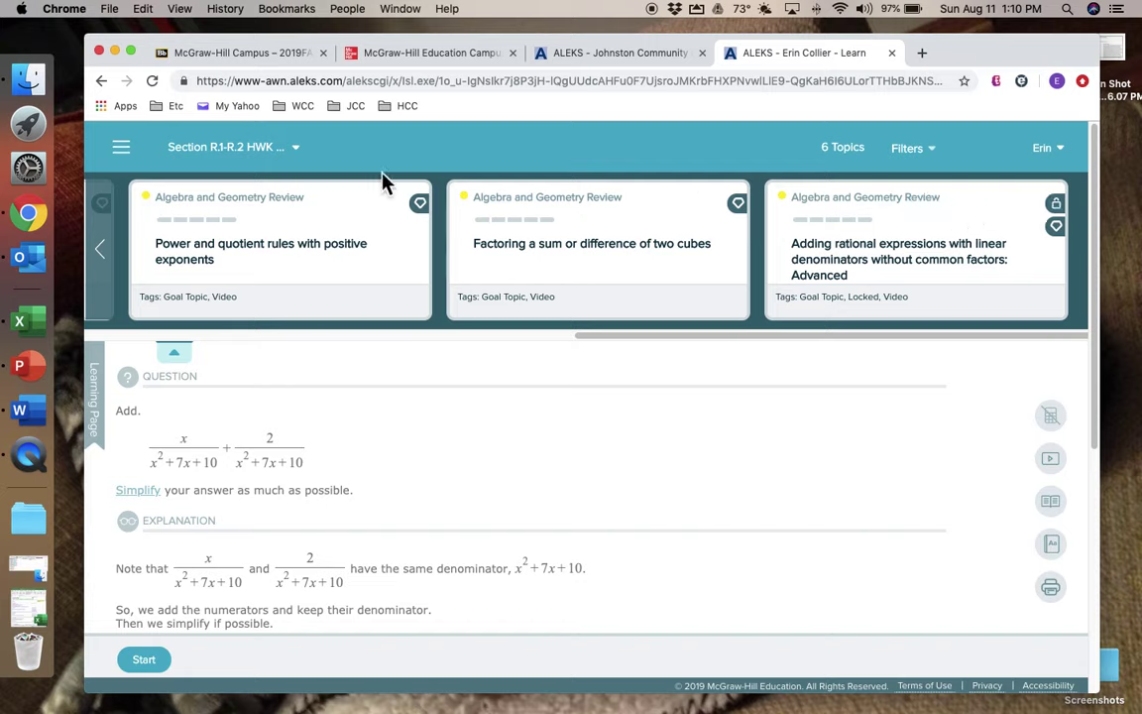
left_click(123, 148)
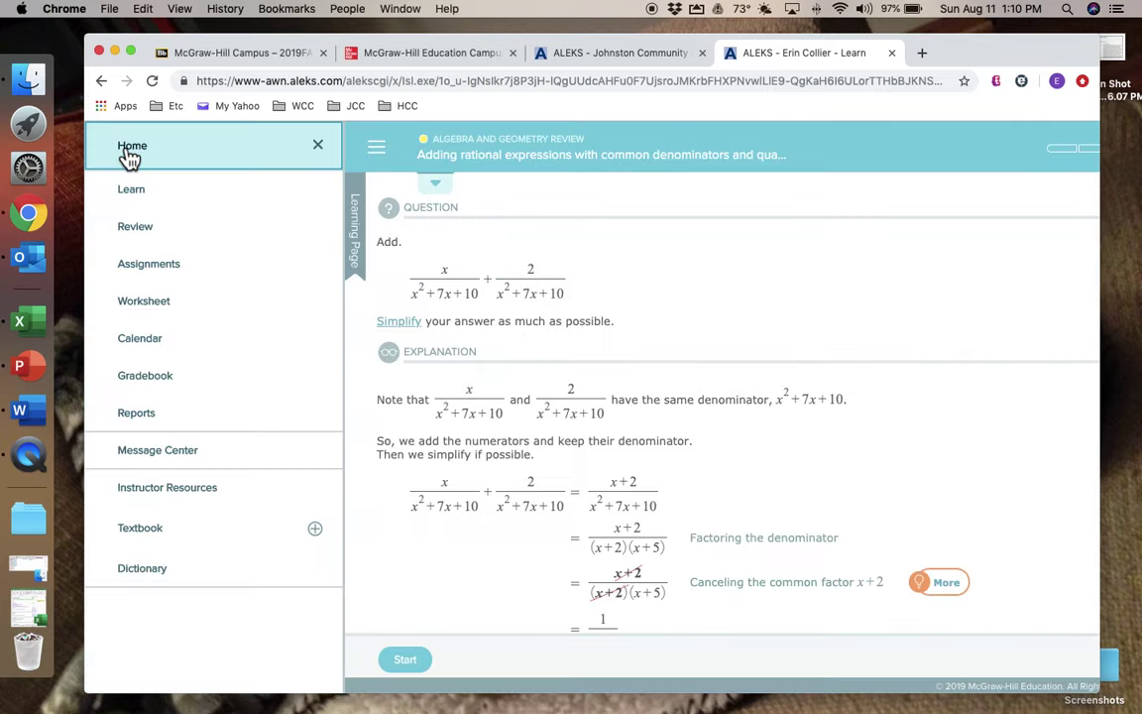
- Visit the Assignments page, then open the Calendar showing Quiz R.1-R.4 from Aug 15
left_click(167, 270)
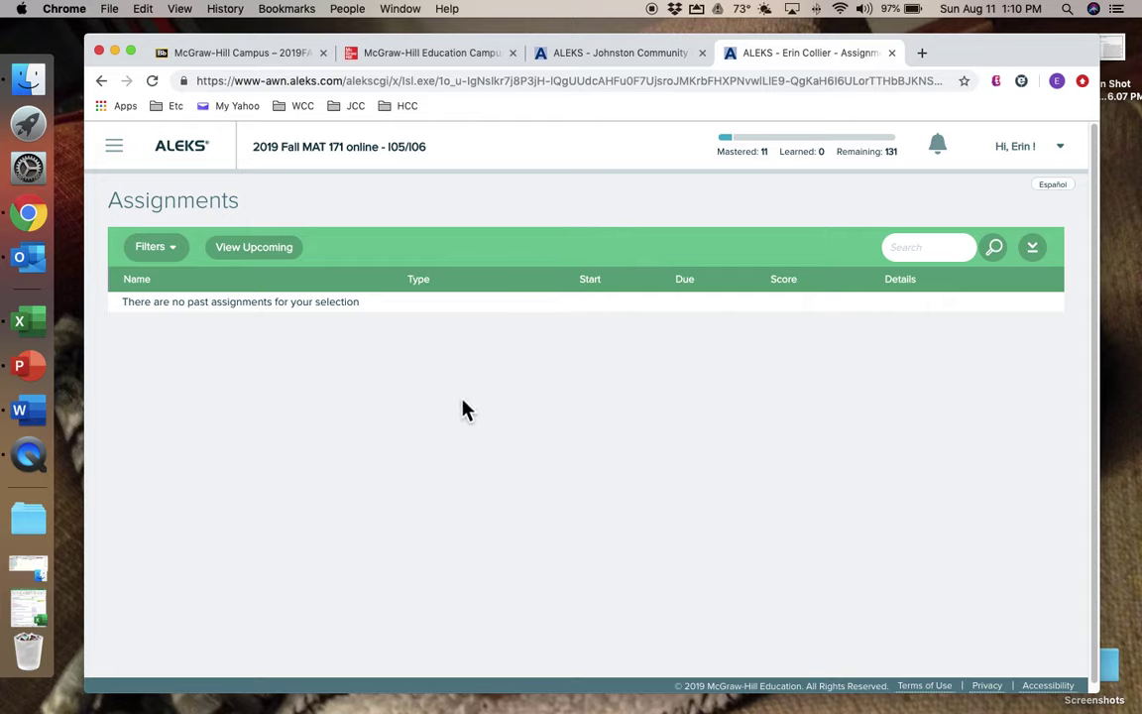
left_click(117, 149)
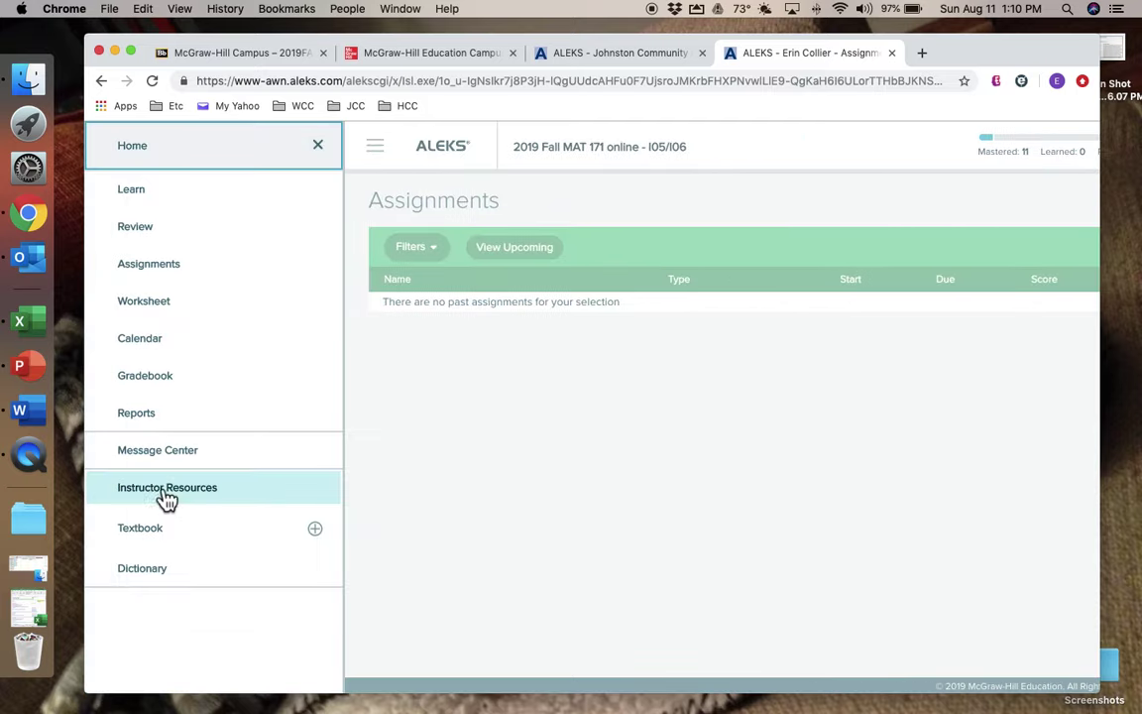
left_click(171, 347)
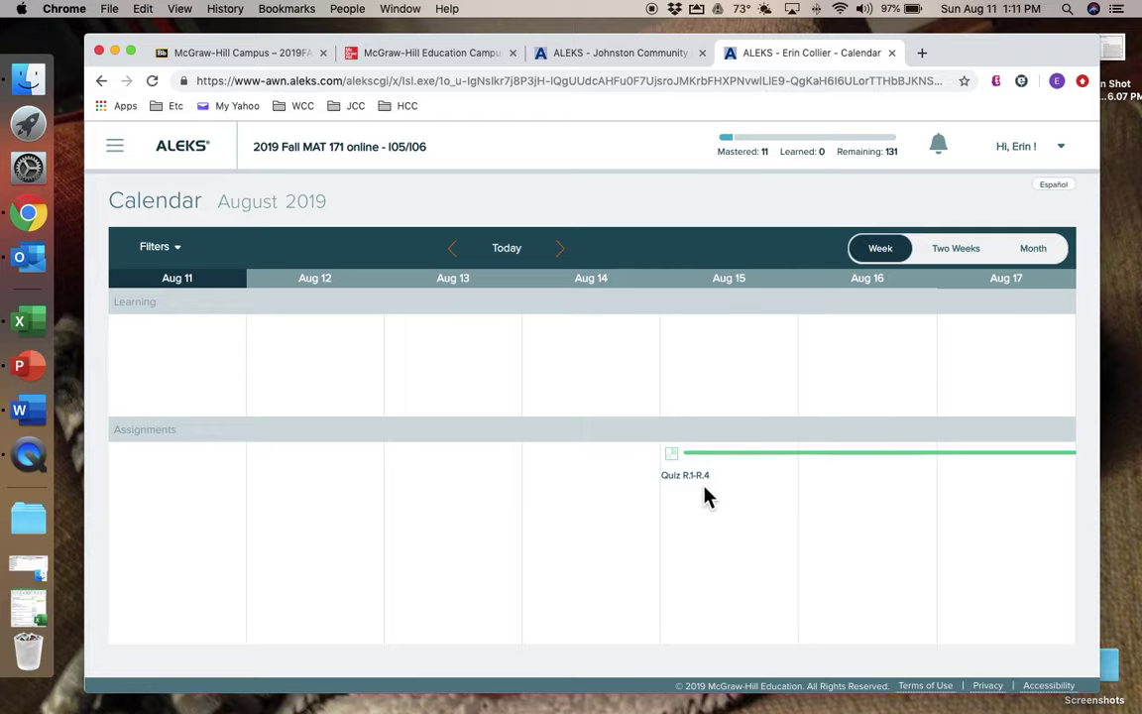
- Switch the Calendar to the full August 2019 month view, then go to the Gradebook
scroll(688, 504, "down", 1)
scroll(692, 508, "up", 1)
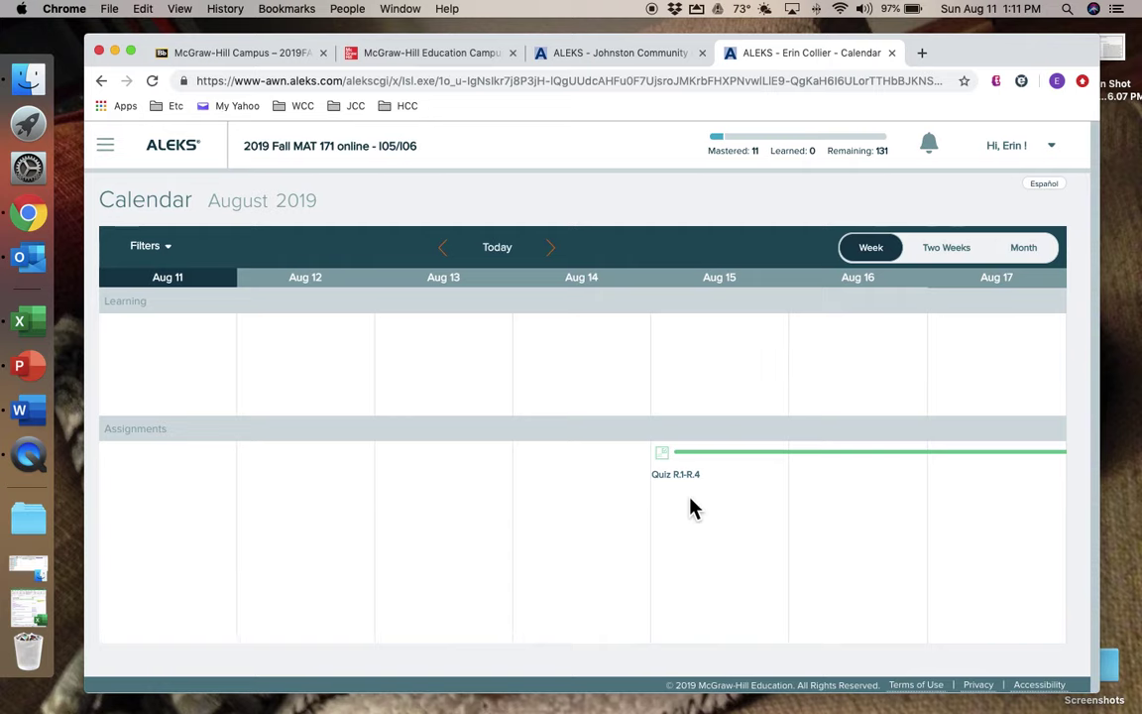
left_click(1049, 256)
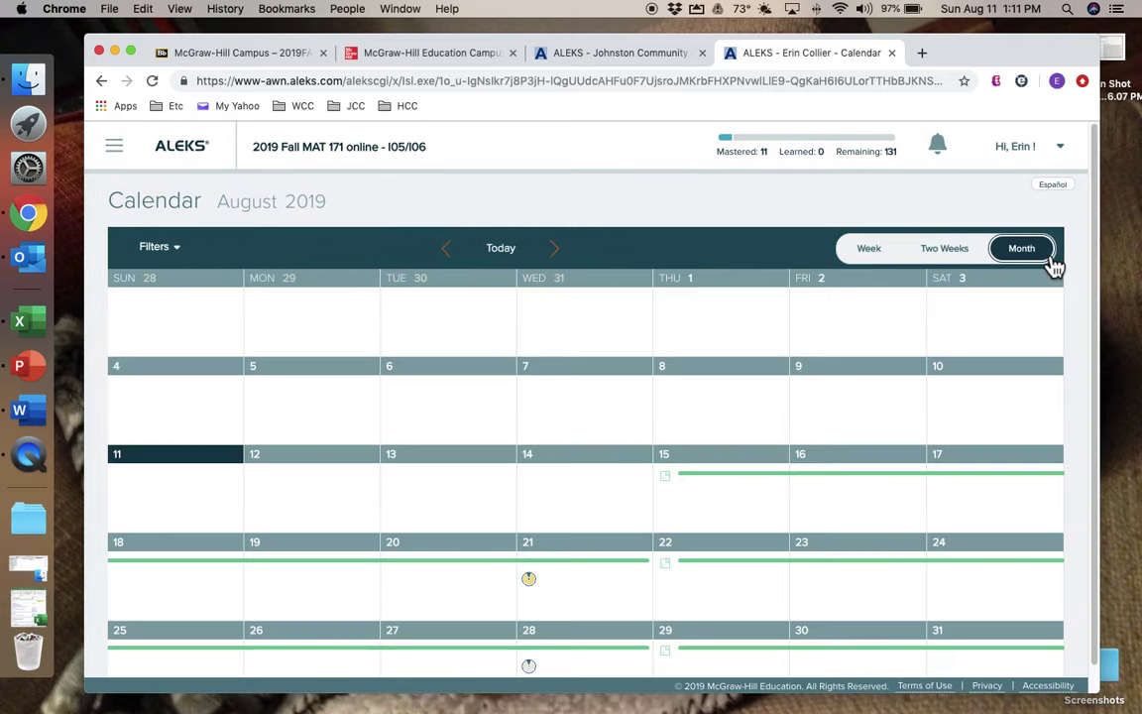
scroll(575, 501, "down", 1)
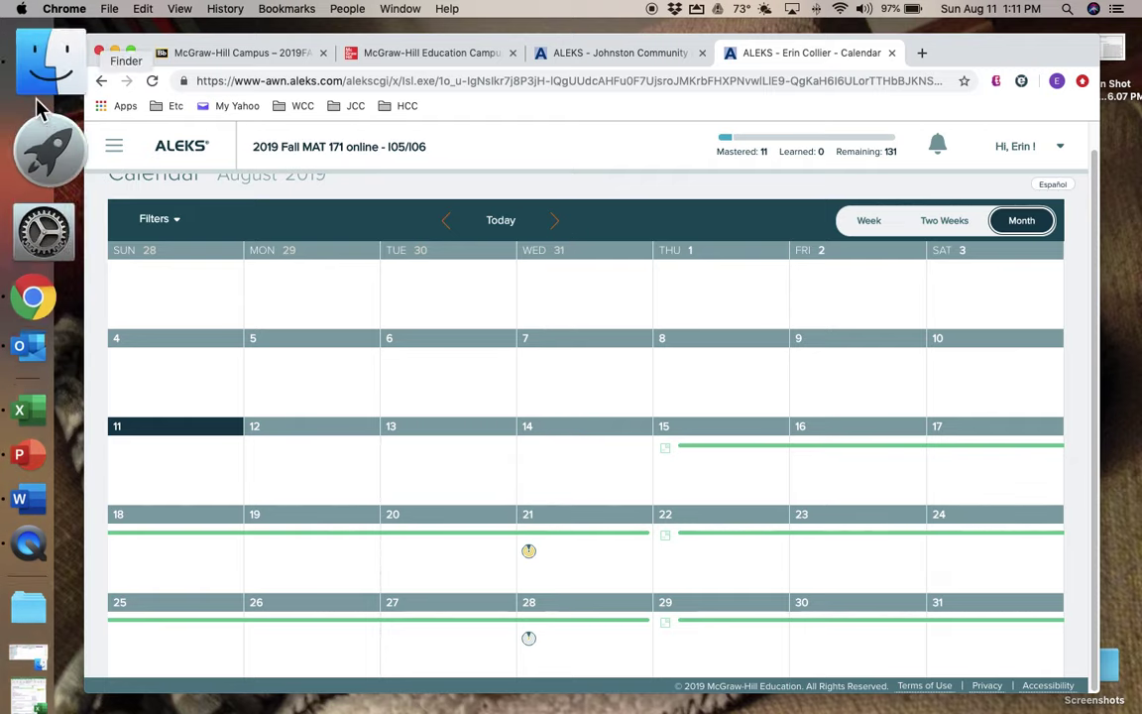
left_click(116, 147)
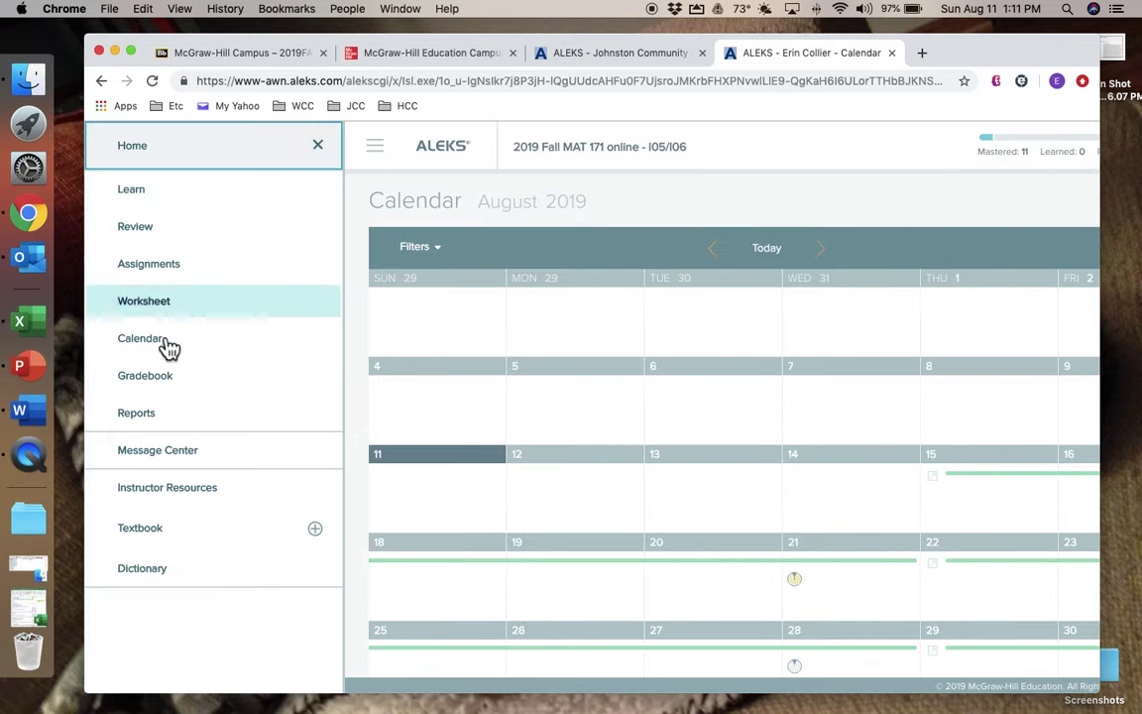
left_click(184, 381)
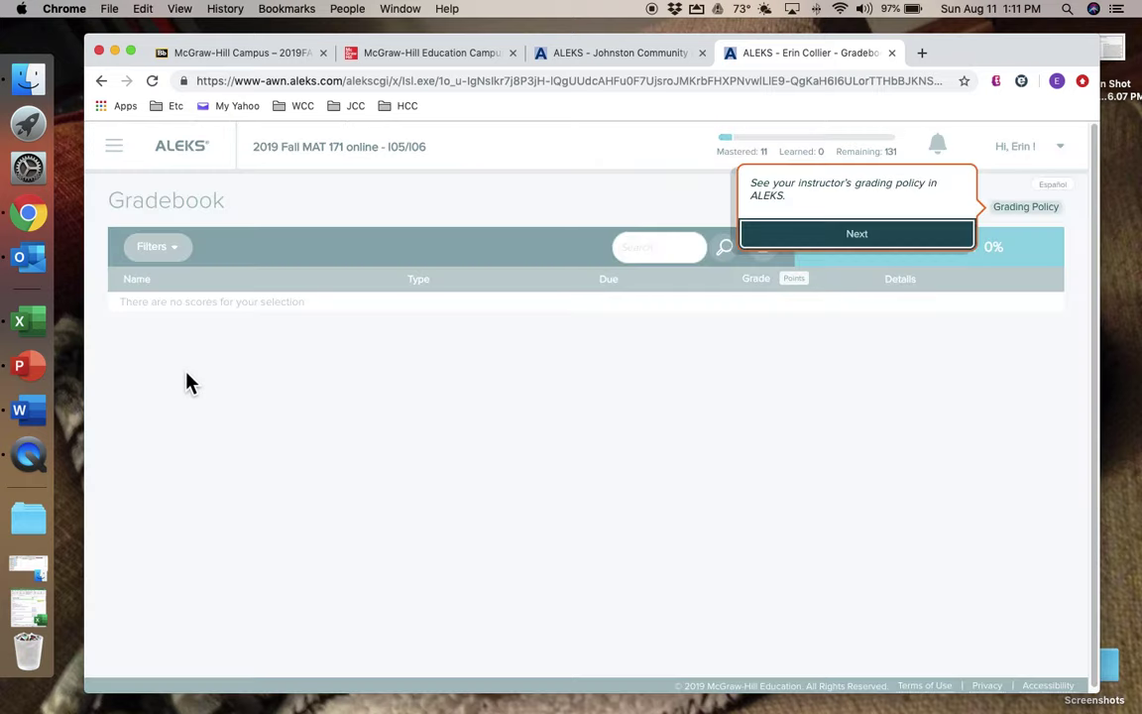
- Dismiss the Gradebook tour tips and return to the Home page timeline
left_click(857, 234)
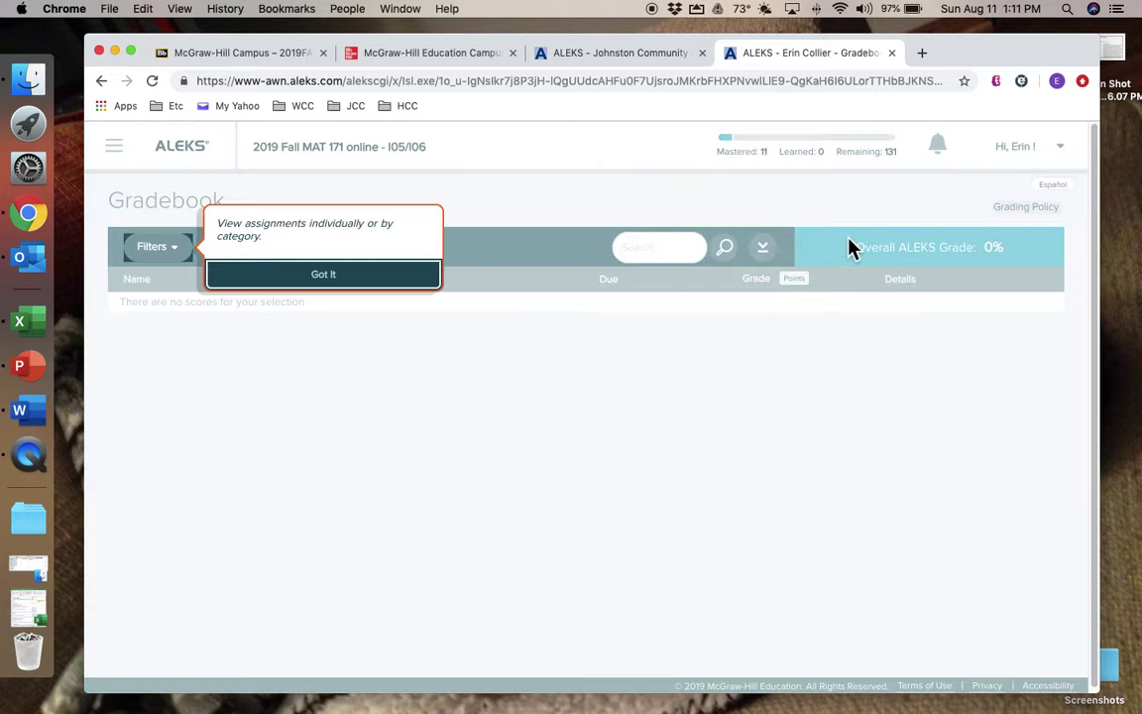
left_click(347, 286)
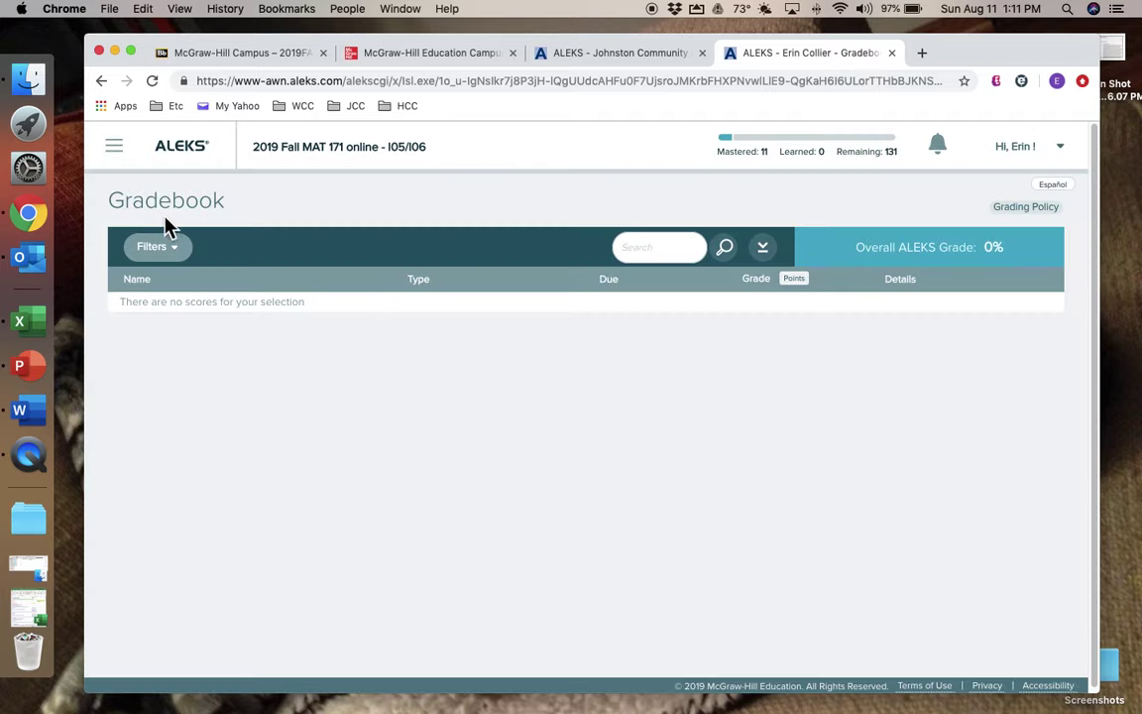
left_click(114, 147)
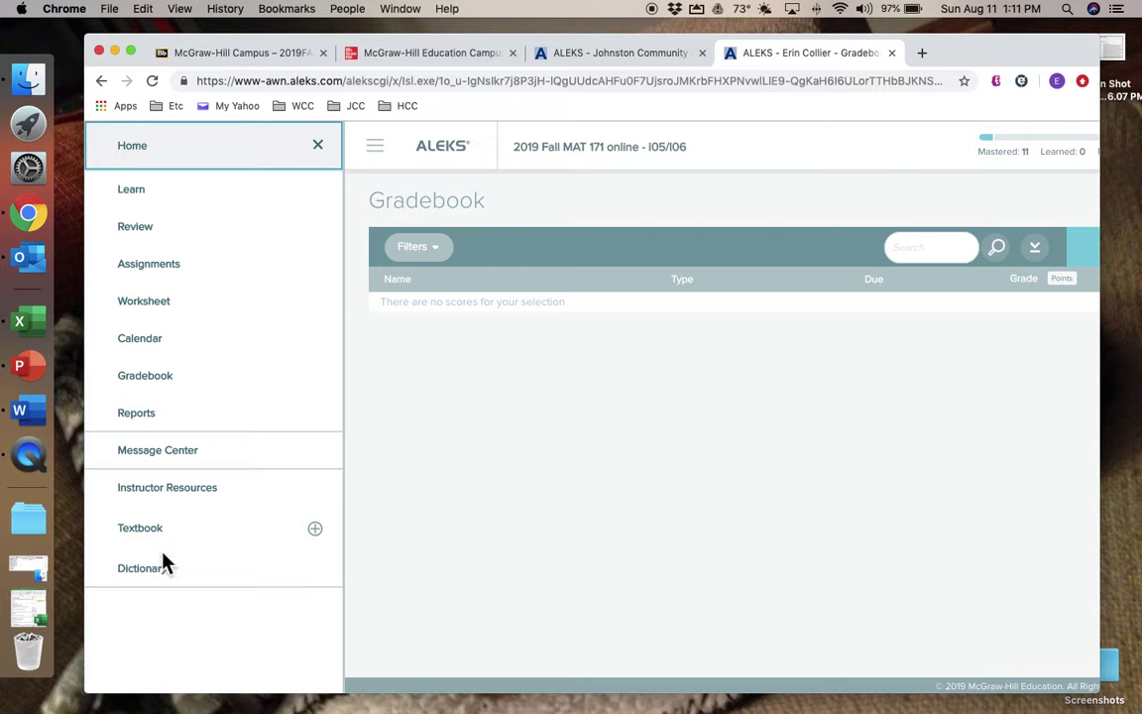
left_click(149, 155)
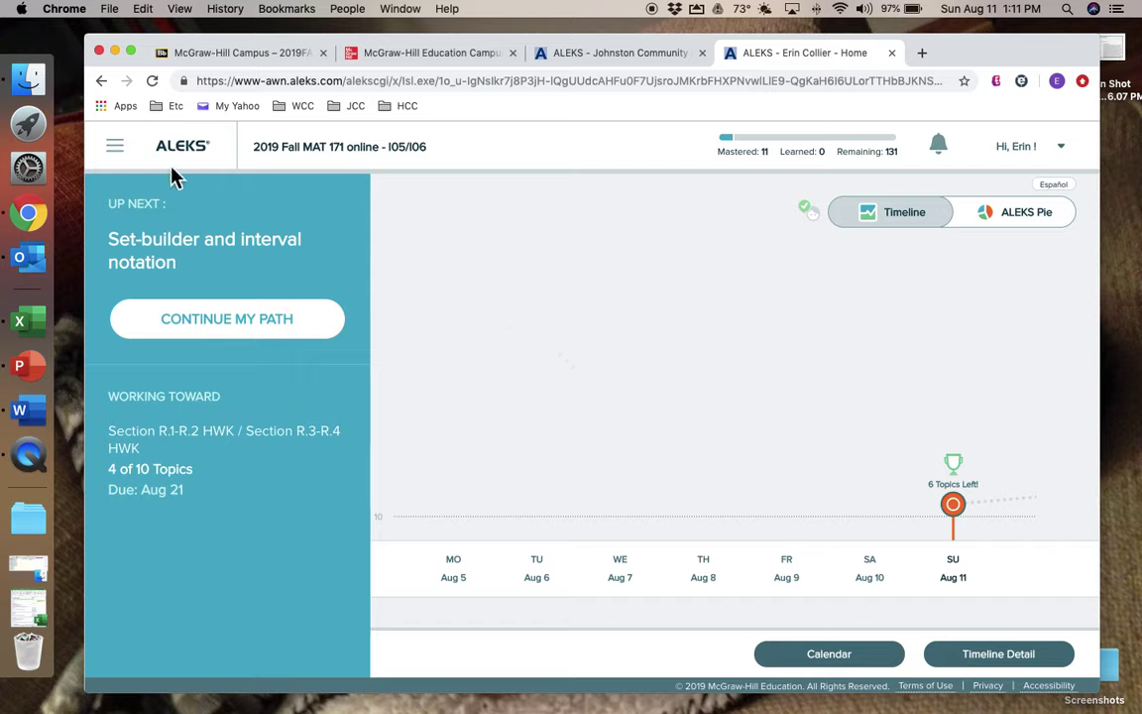
left_click(1075, 158)
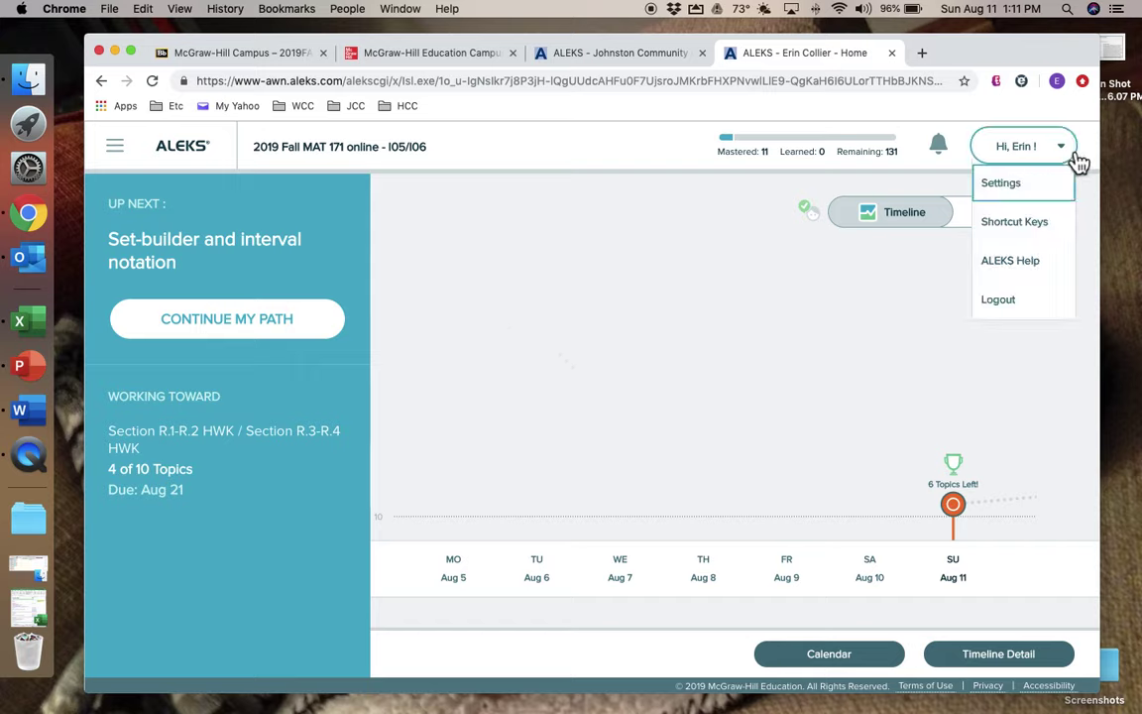
left_click(890, 336)
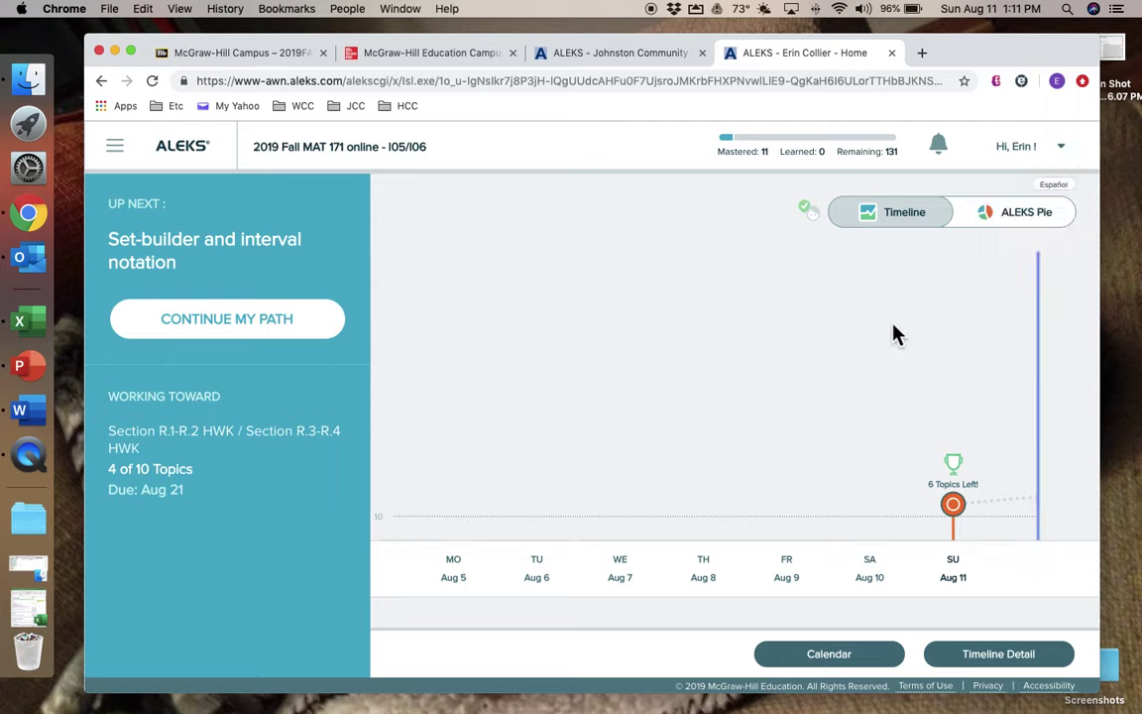
left_click(1076, 159)
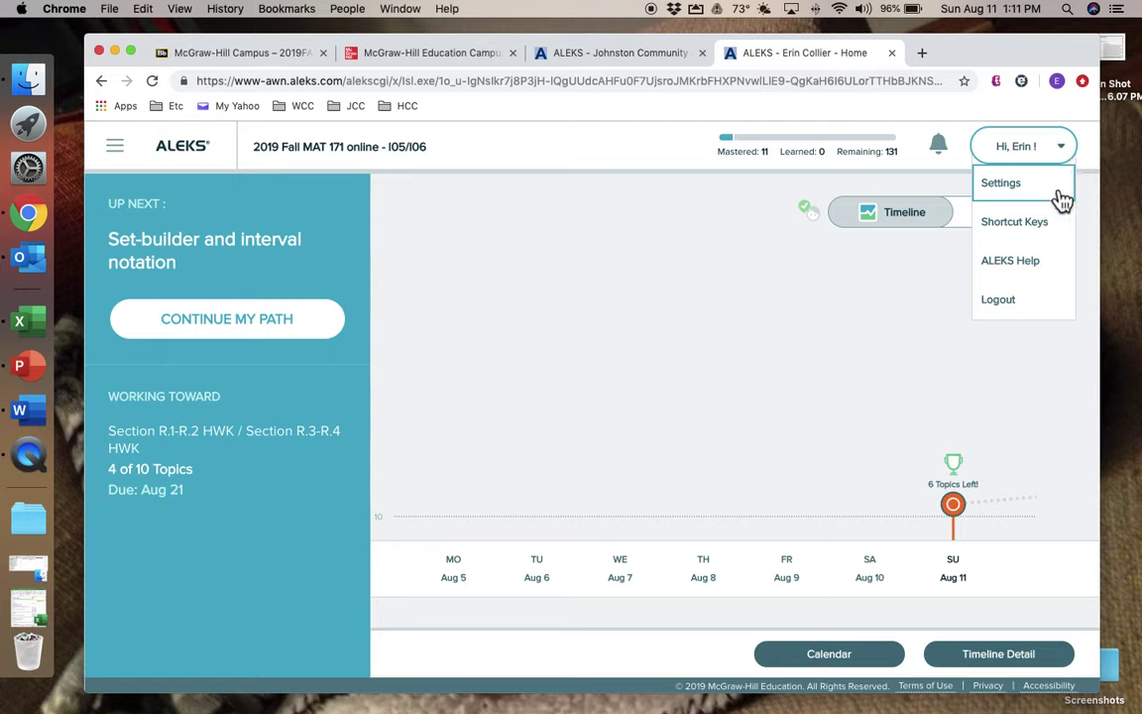
left_click(855, 389)
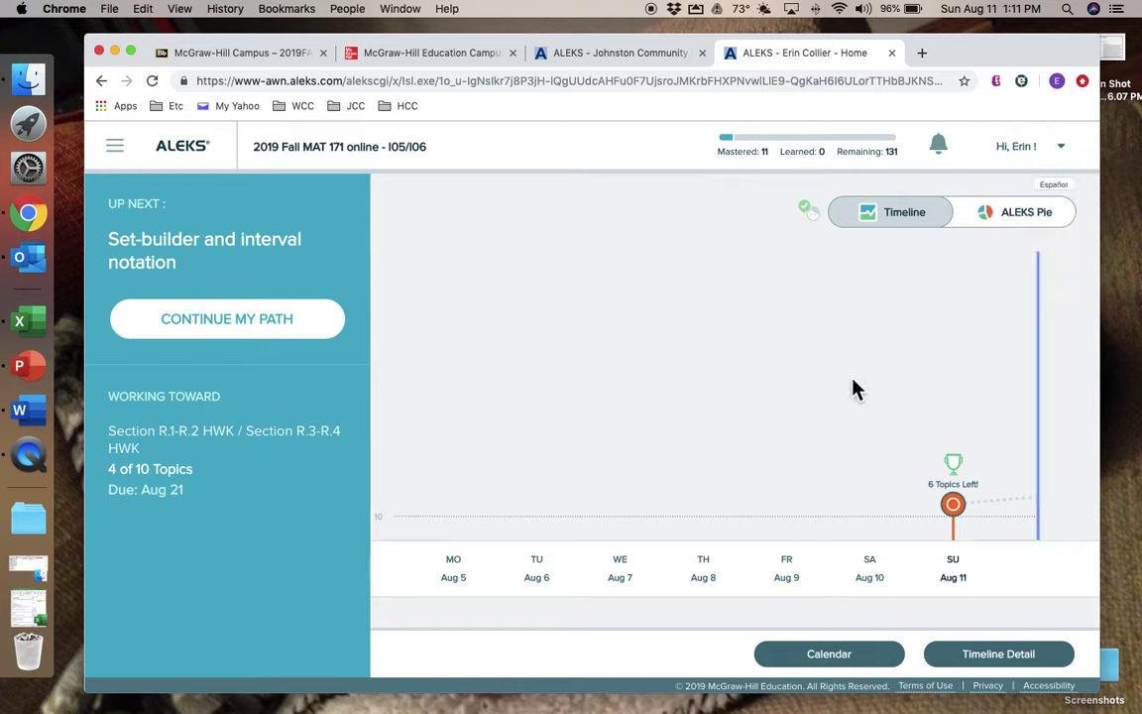